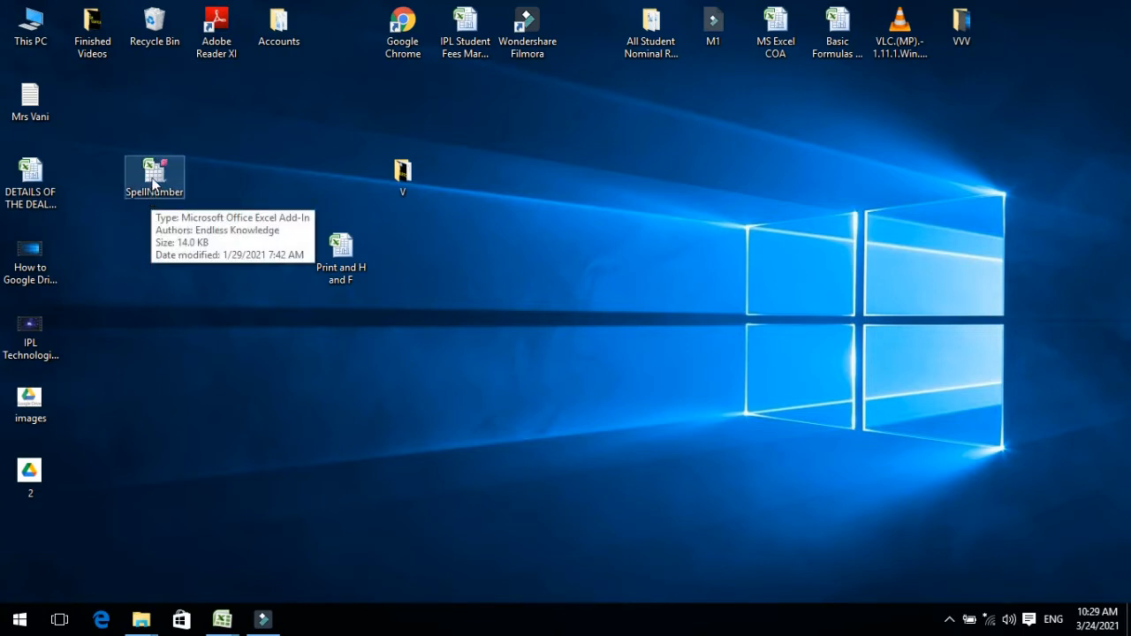
Copy the SpellNumber add-in file from the desktop and open the %appdata% folder in a maximized window.
right_click(155, 182)
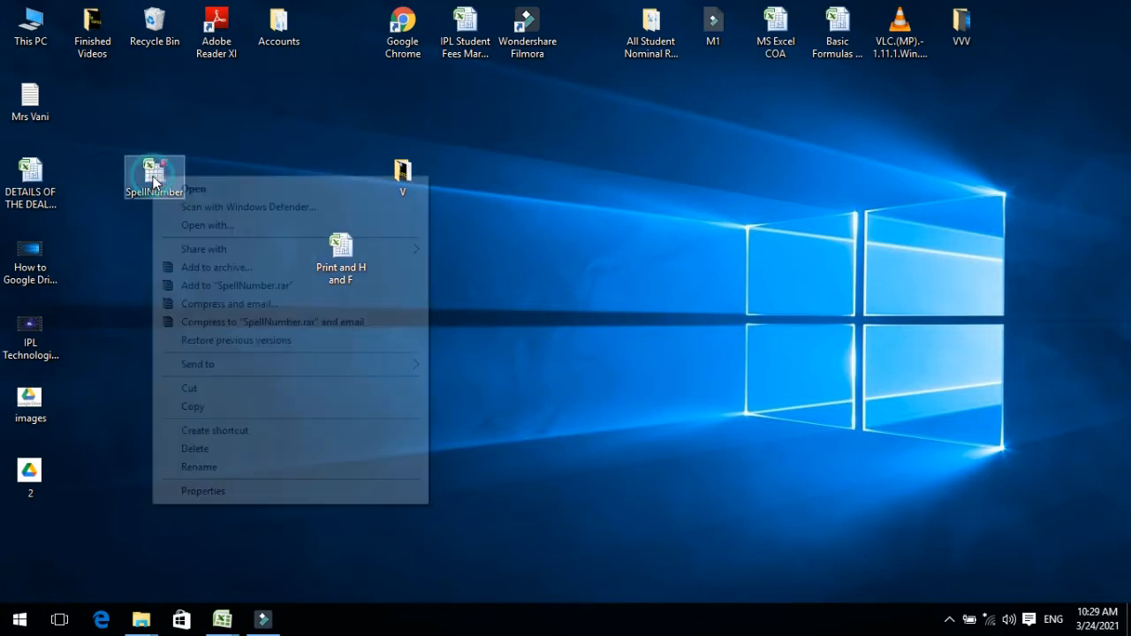
left_click(214, 407)
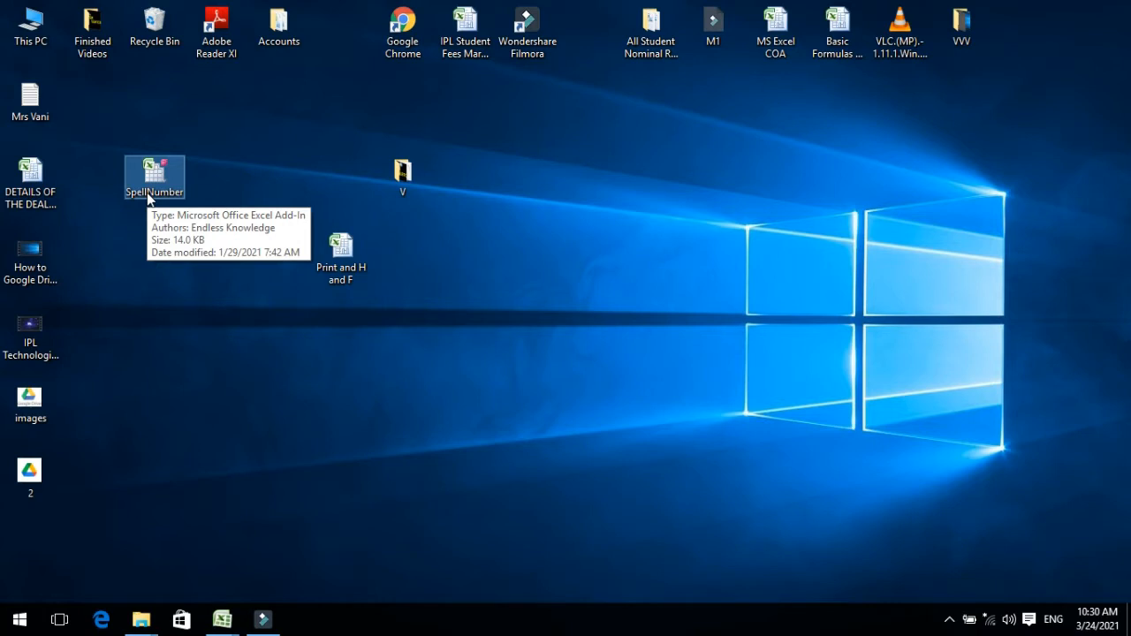
key("super+r")
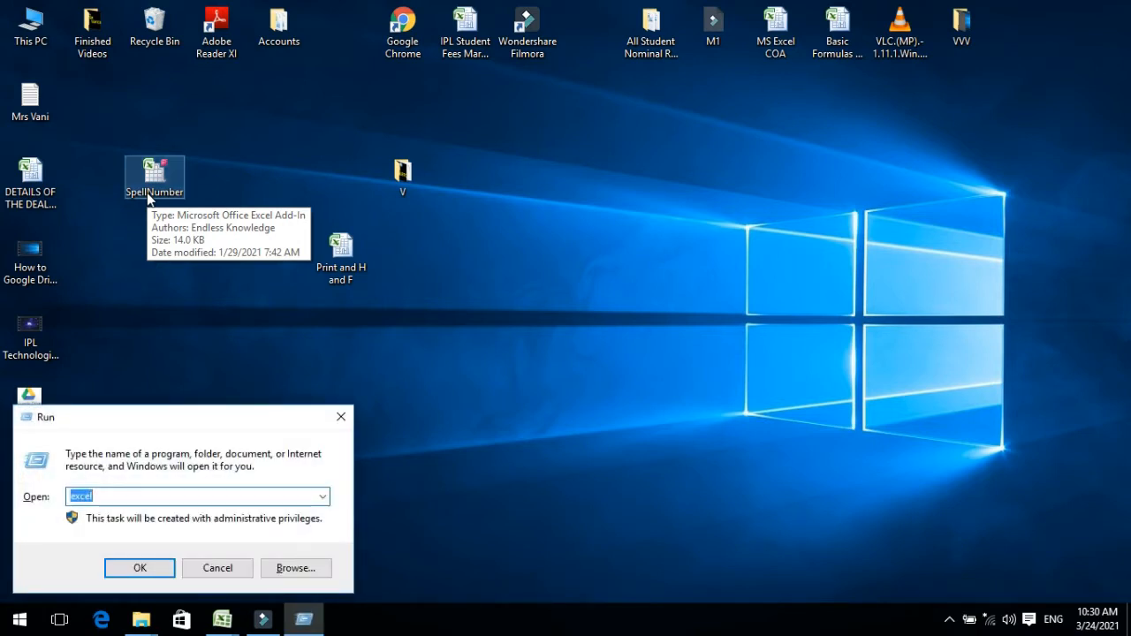
type("%app")
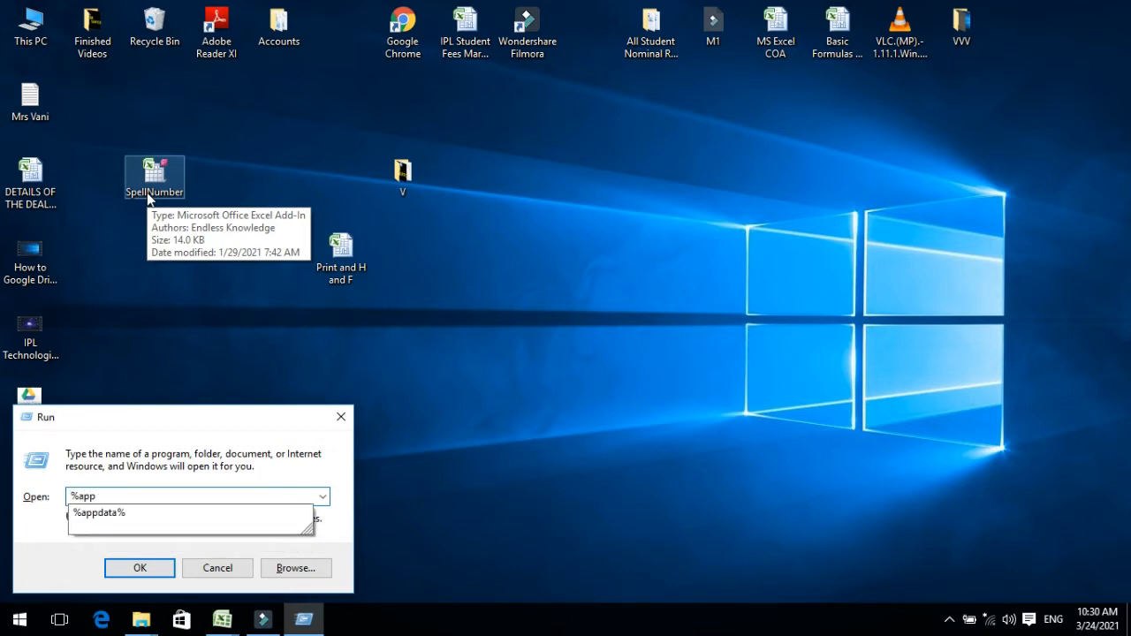
type("data%")
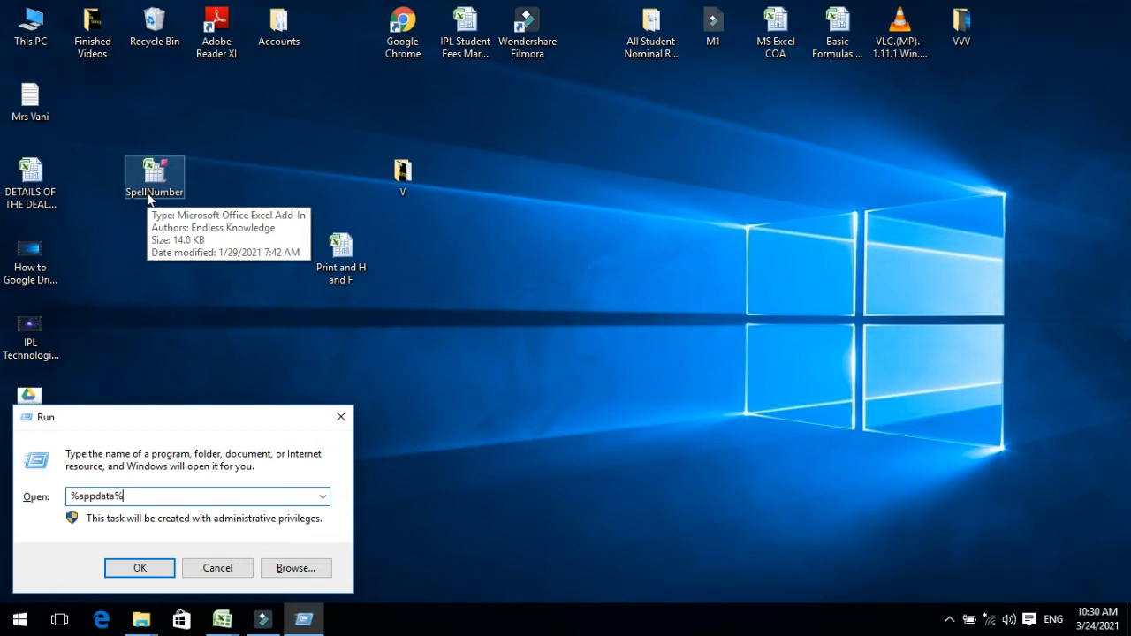
key("Return")
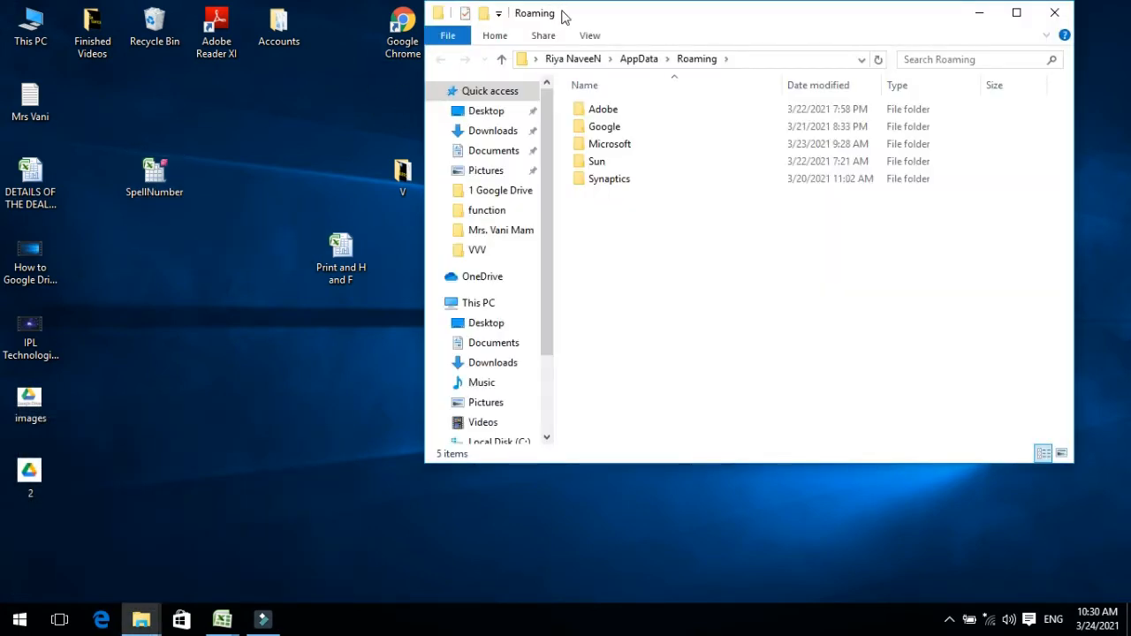
left_click_drag(562, 16, 359, 48)
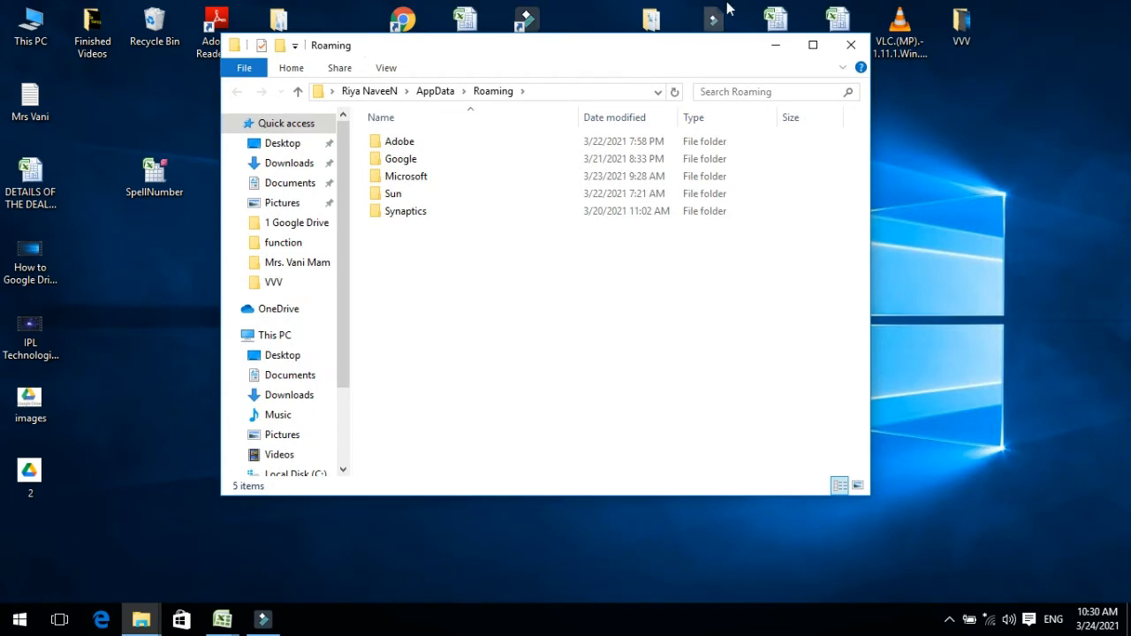
left_click(813, 44)
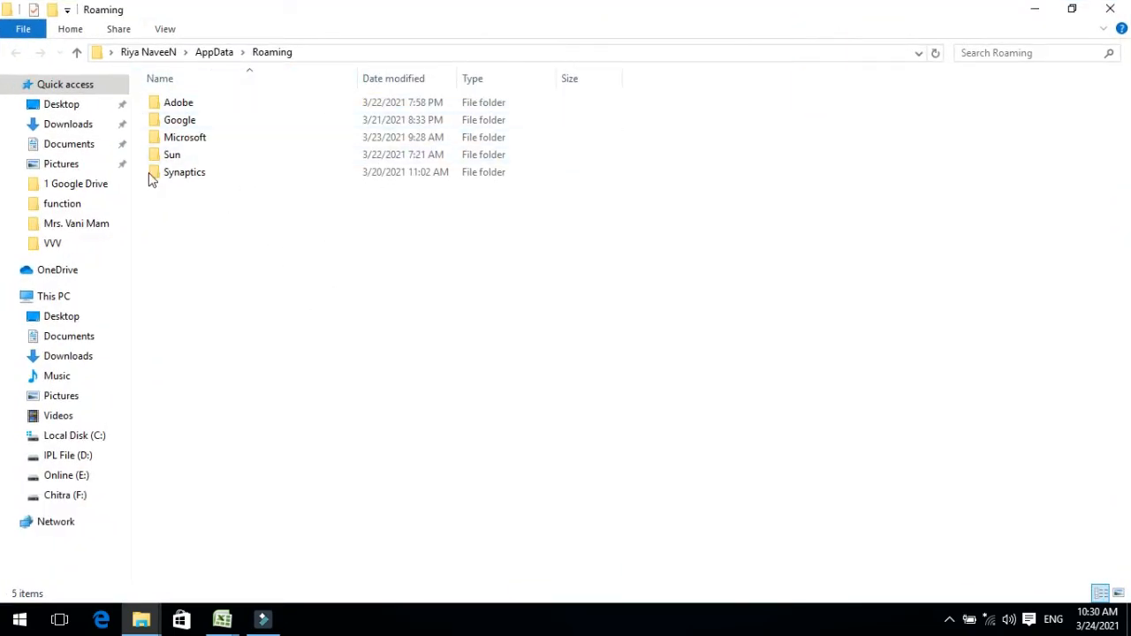
Check the AddIns folder inside the Microsoft folder for the SpellNumber file and close the window.
left_click(204, 141)
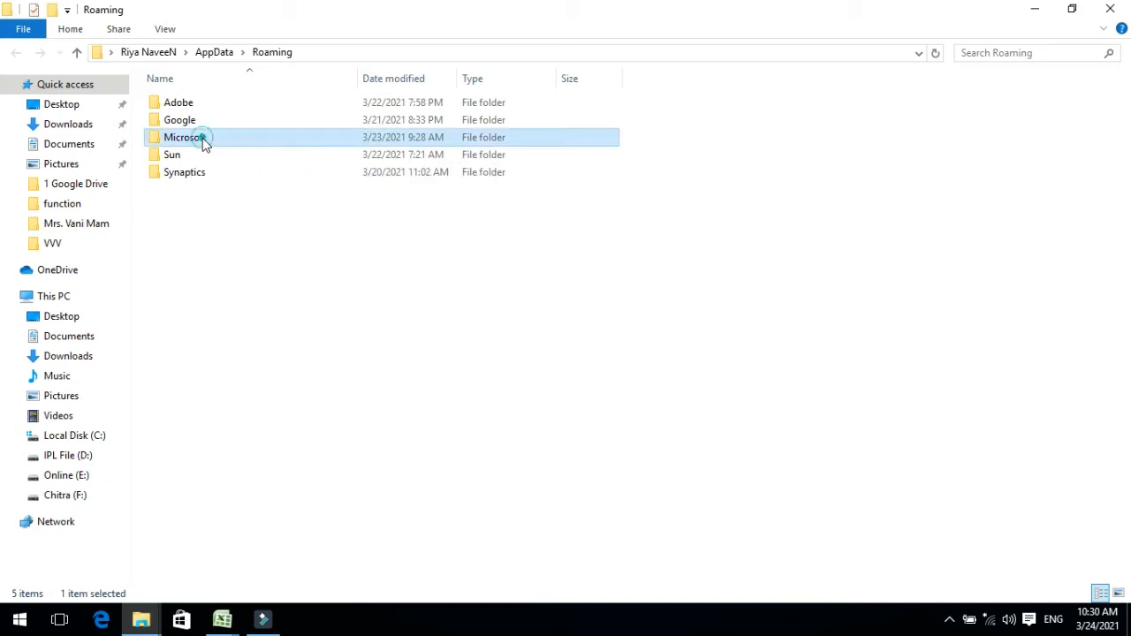
double_click(203, 142)
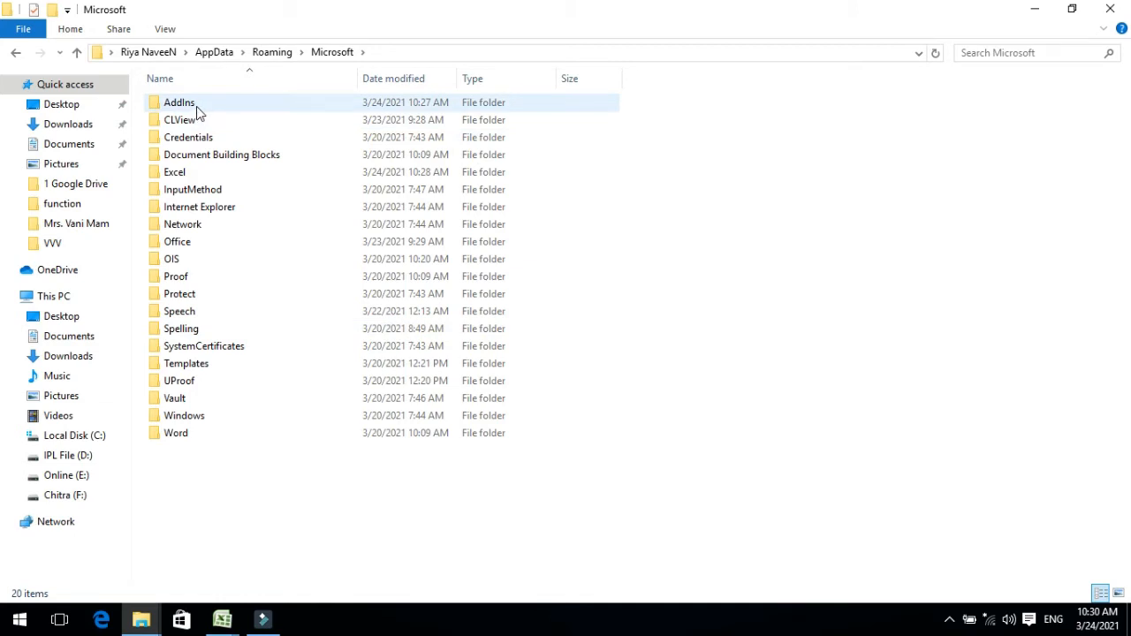
left_click(181, 102)
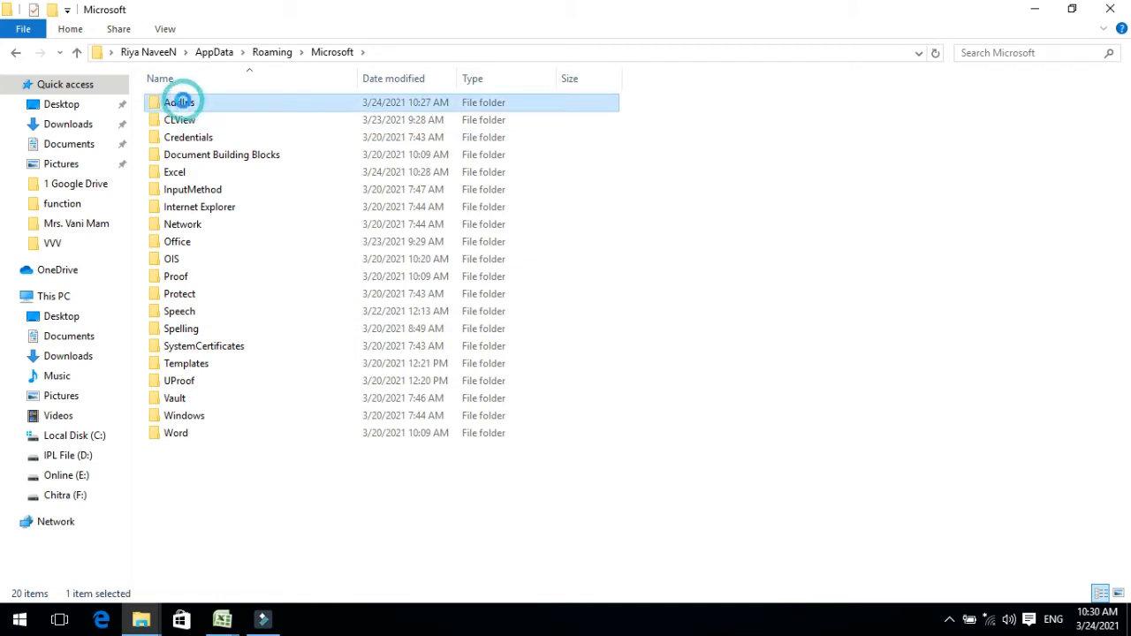
right_click(181, 103)
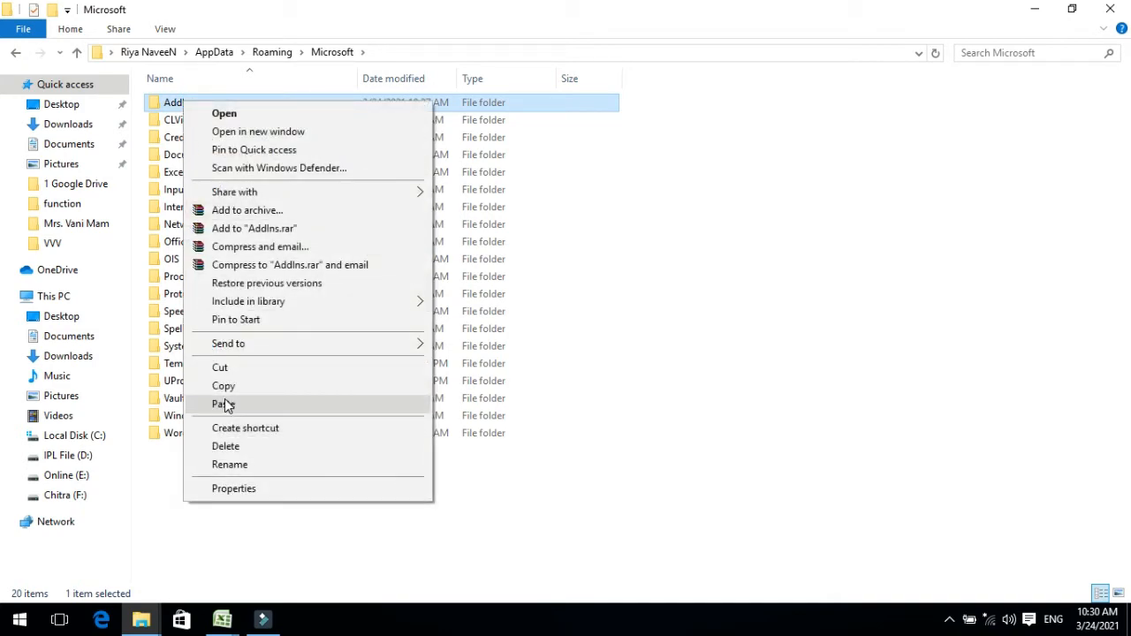
double_click(172, 108)
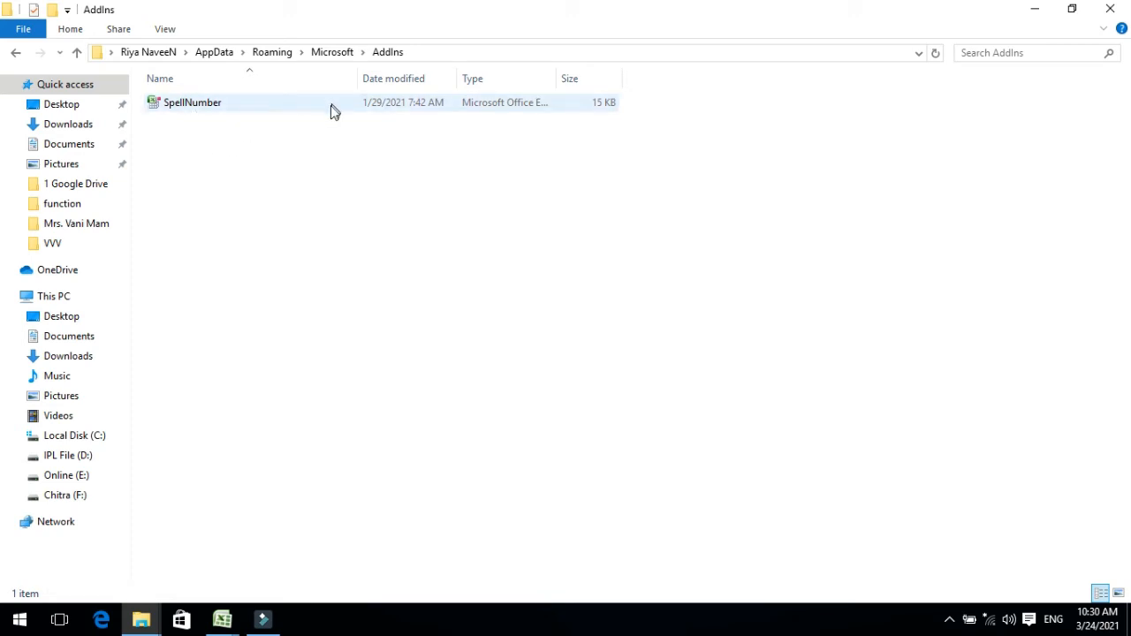
left_click(1112, 9)
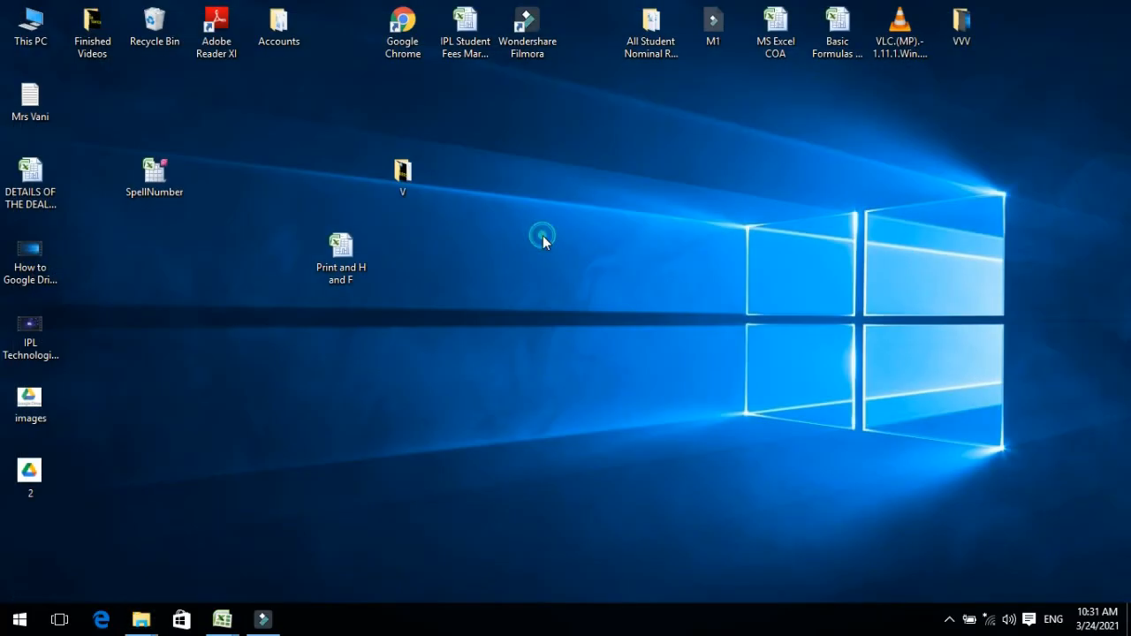
right_click(543, 236)
left_click(578, 286)
right_click(578, 285)
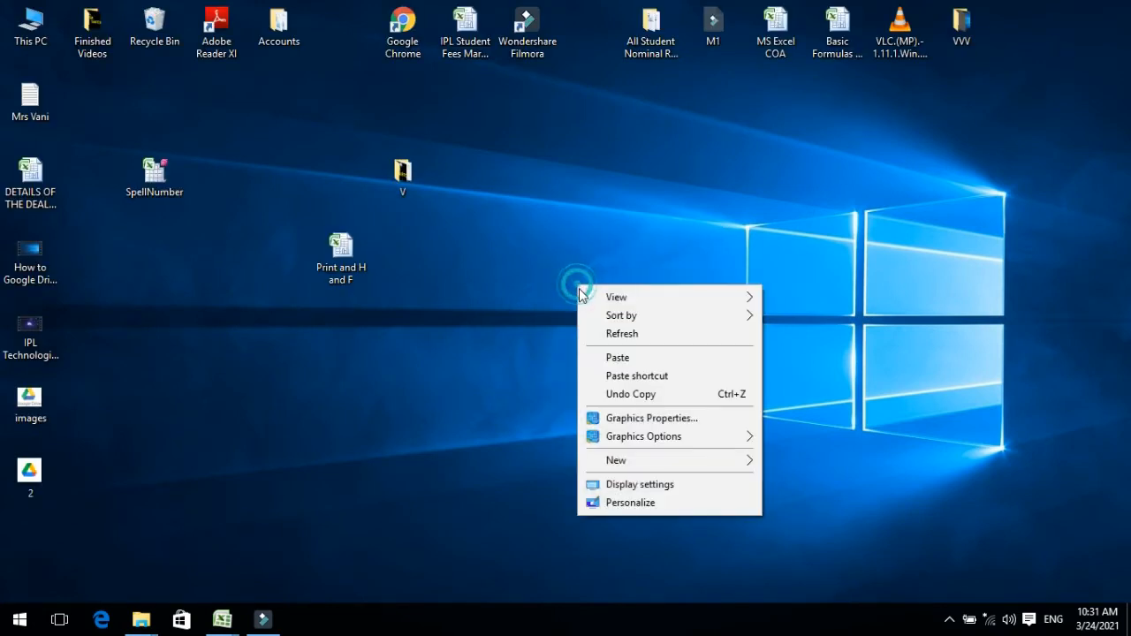
left_click(617, 334)
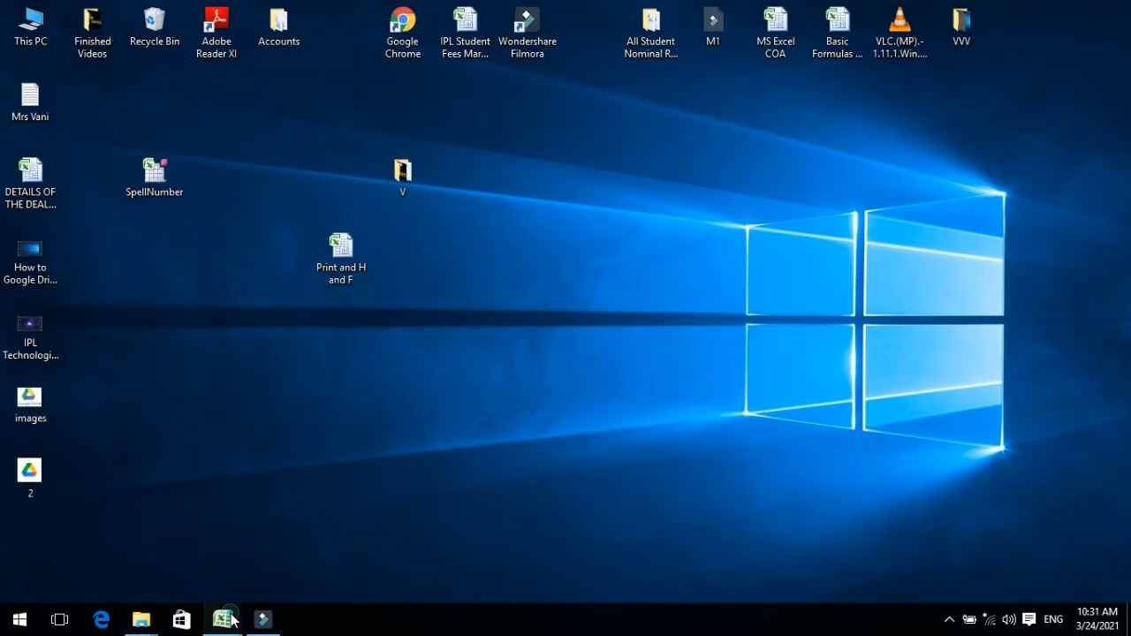
Switch to the Book2 workbook in Excel and select the Spellnumber add-in in the Add-Ins section of Excel Options.
mouse_move(231, 621)
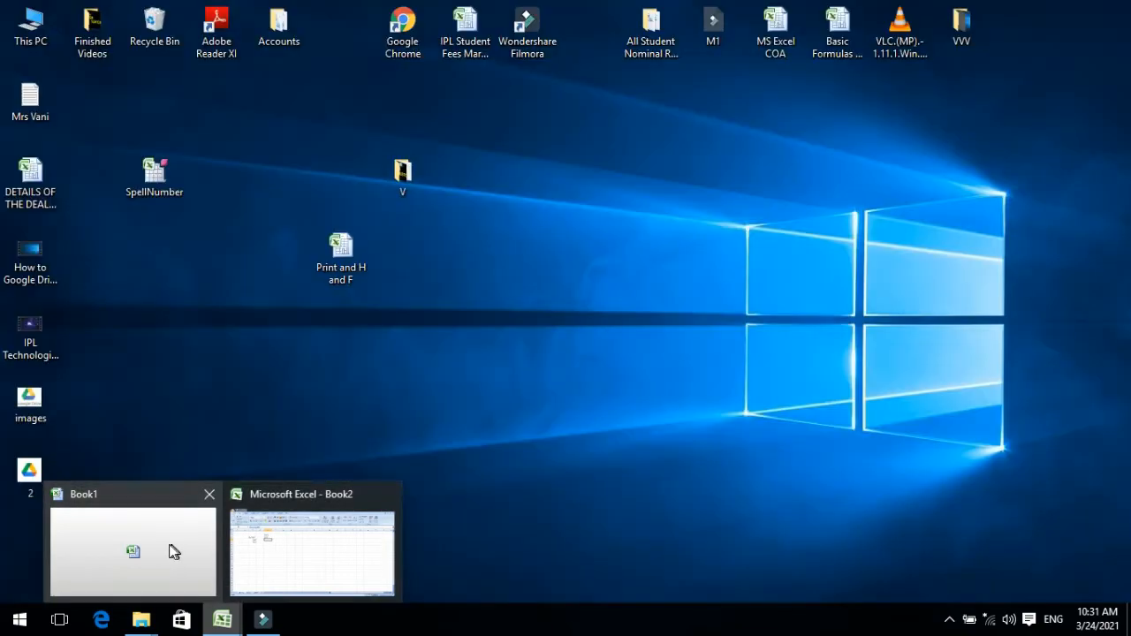
left_click(300, 549)
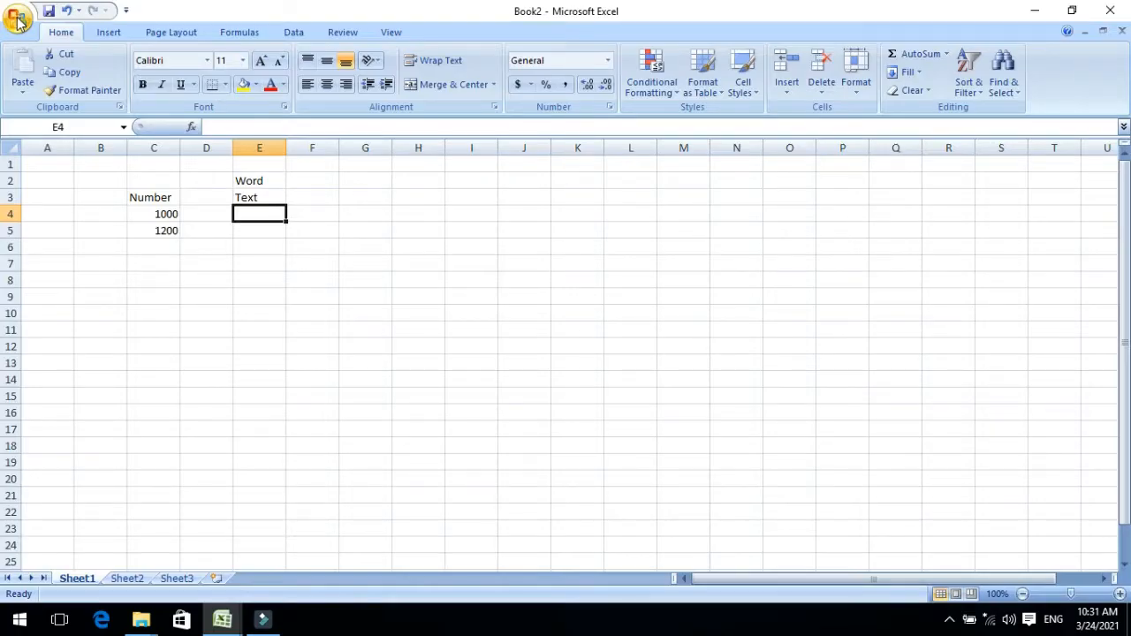
left_click(18, 21)
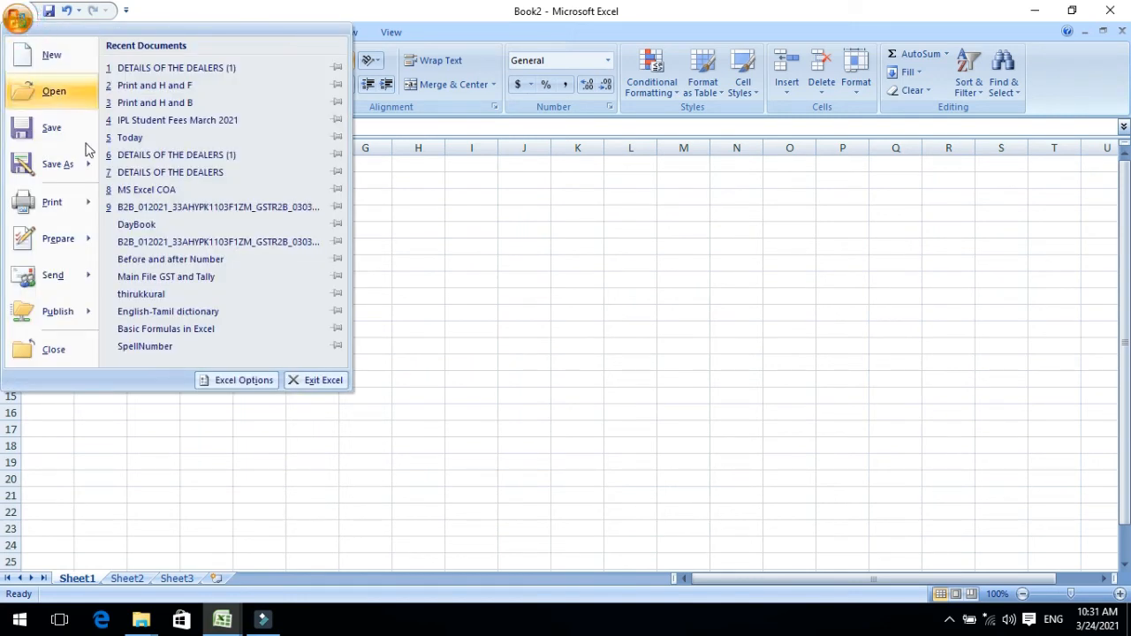
left_click(244, 382)
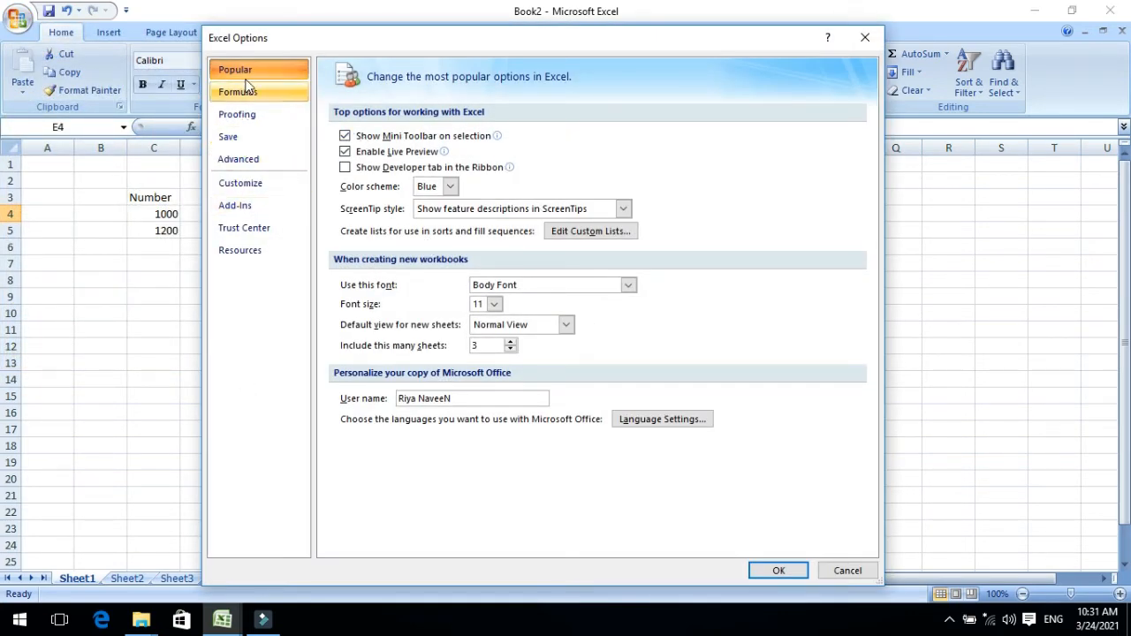
left_click(235, 208)
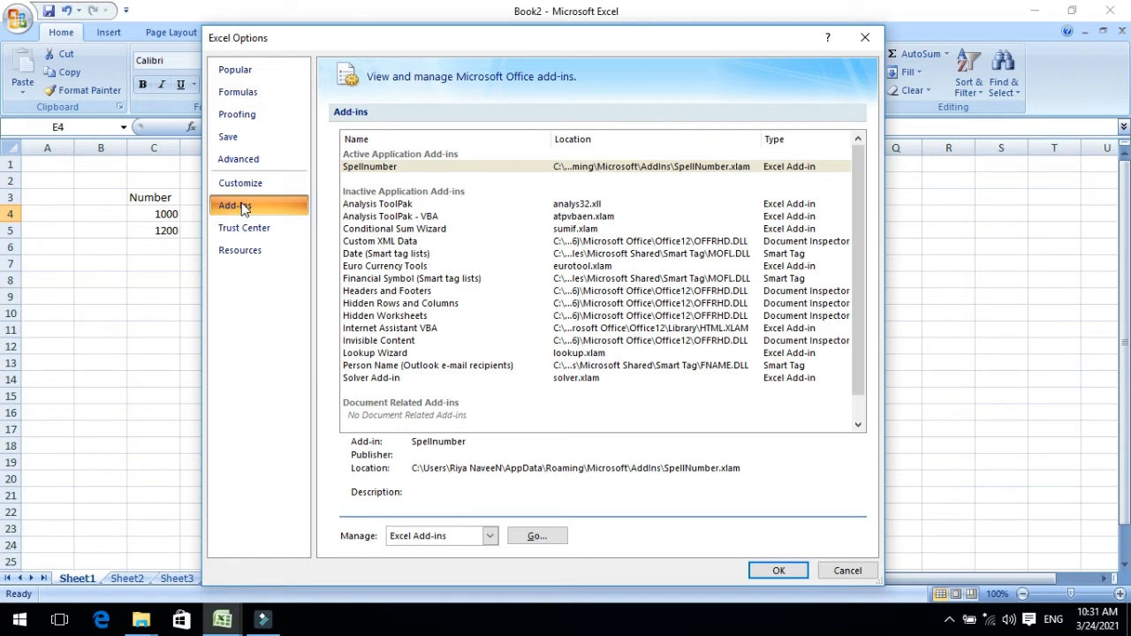
left_click(396, 167)
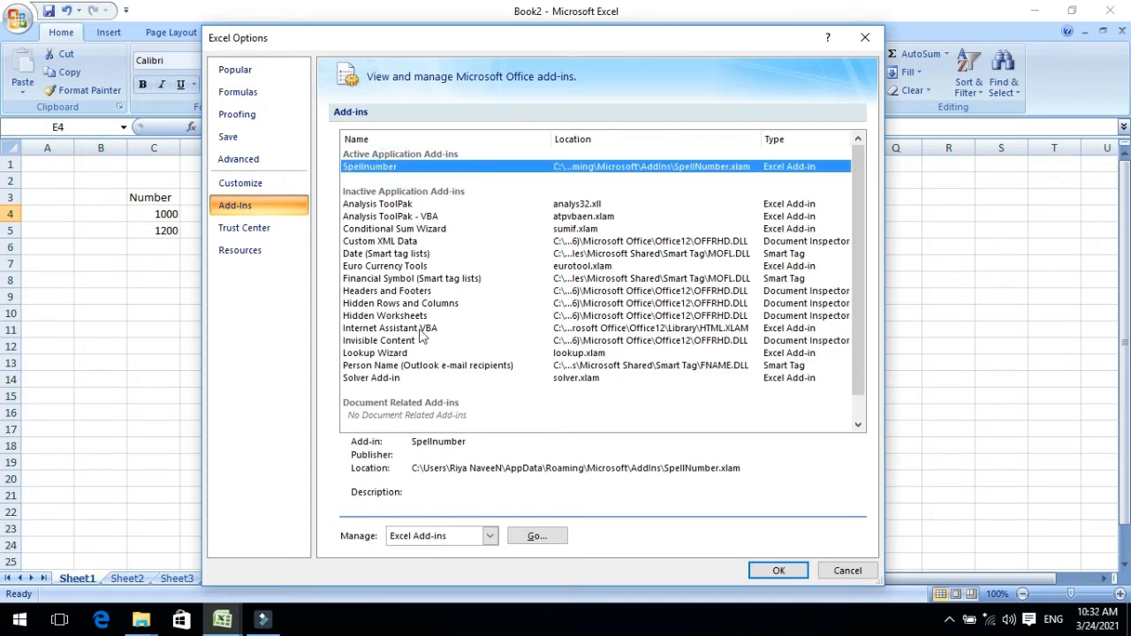
Manage the Excel Add-ins and confirm the available add-ins with Spellnumber enabled.
left_click(490, 536)
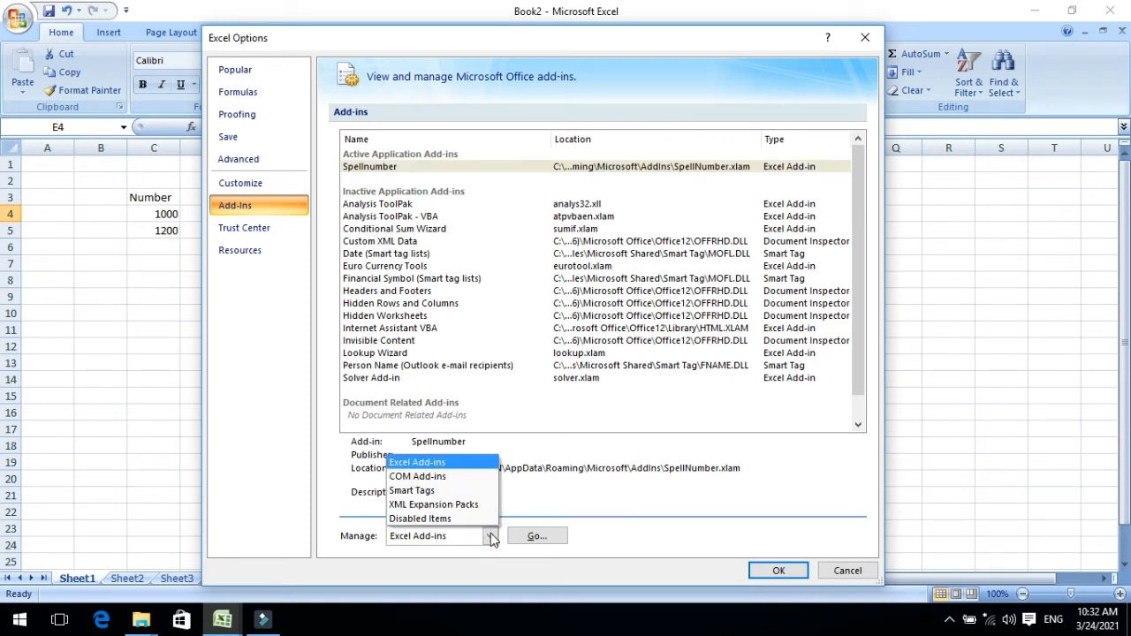
left_click(434, 463)
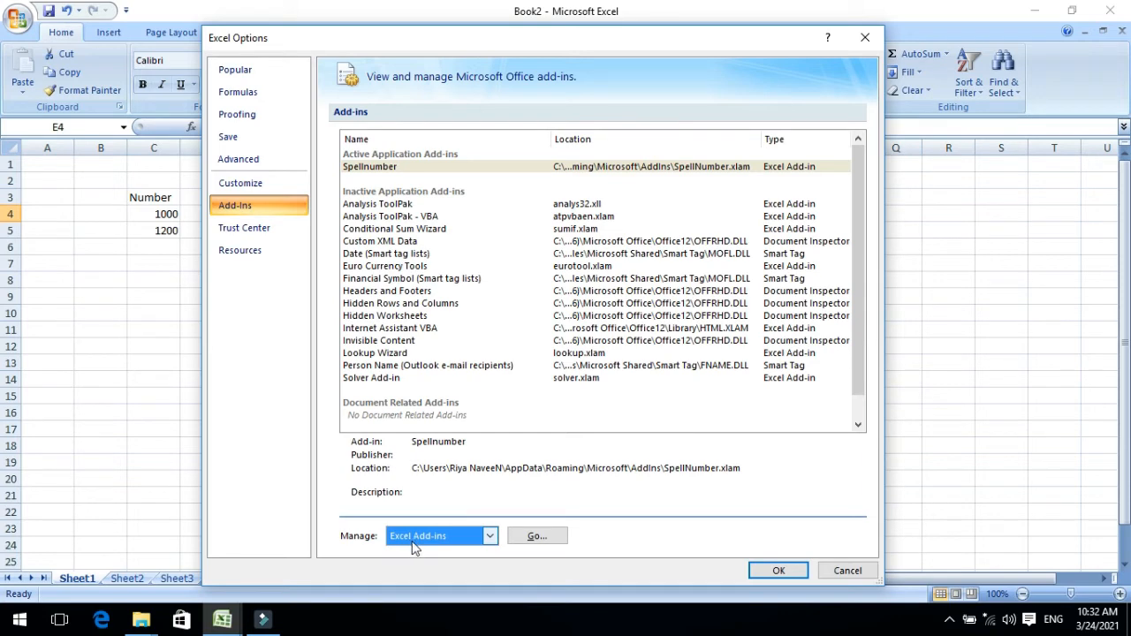
left_click(535, 536)
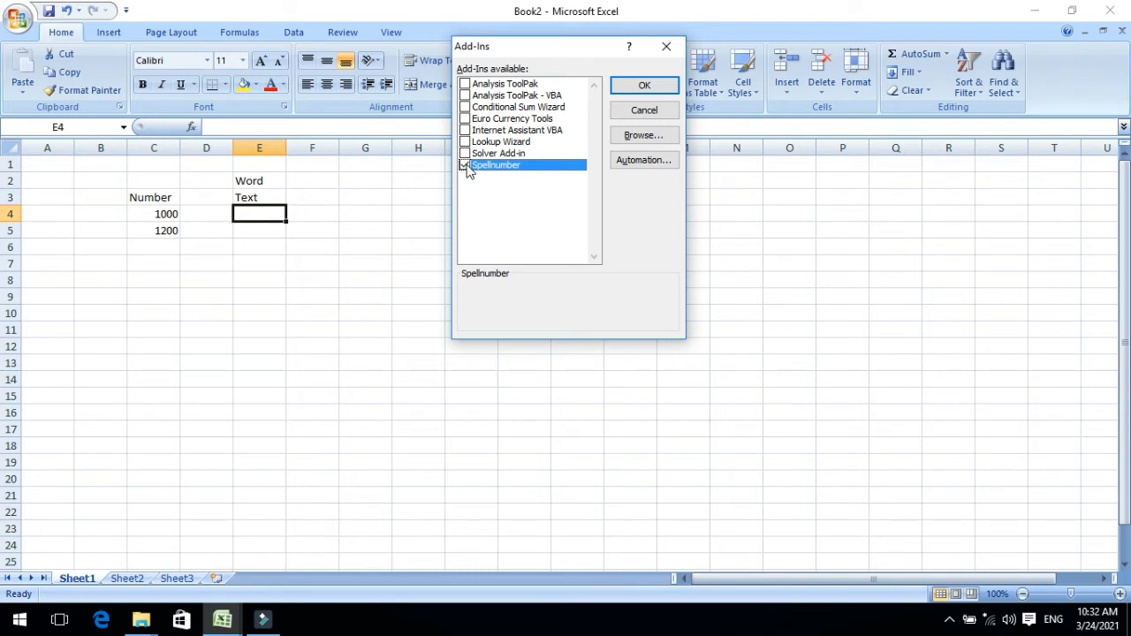
left_click(657, 91)
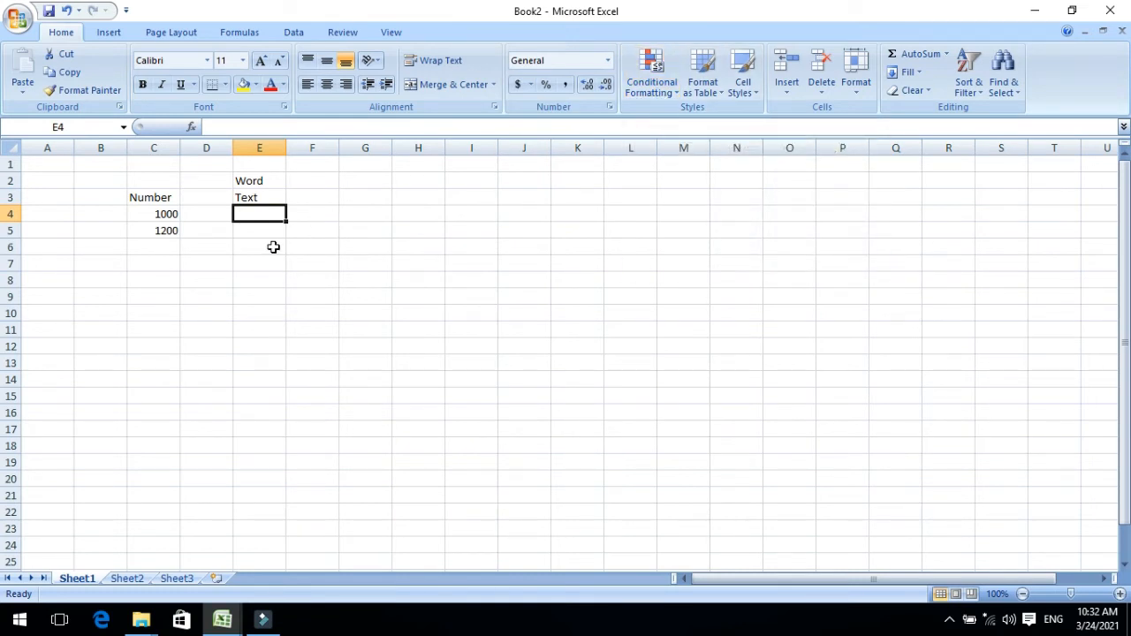
Enter the formula =spellnumber(C4) in cell E4 to spell out the first number.
left_click(168, 215)
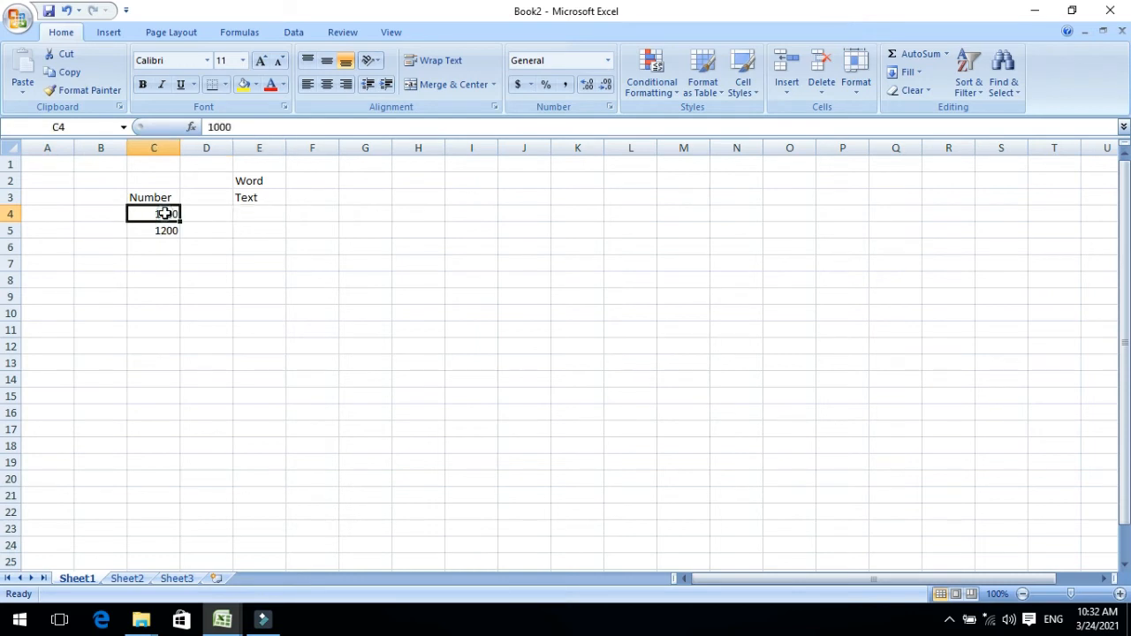
left_click(252, 217)
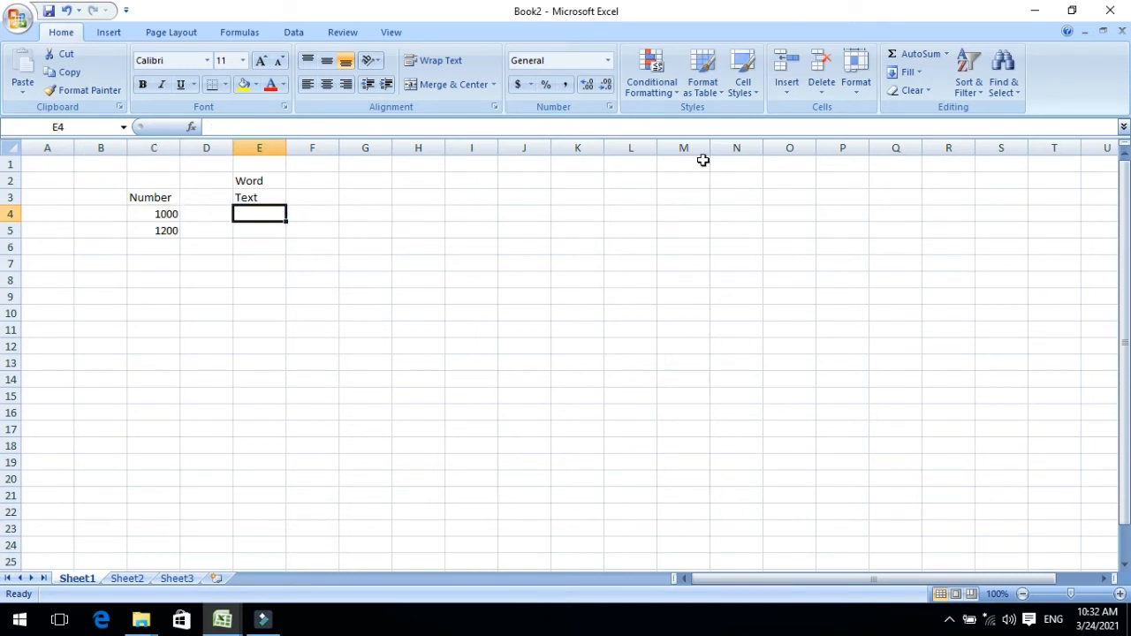
type("=")
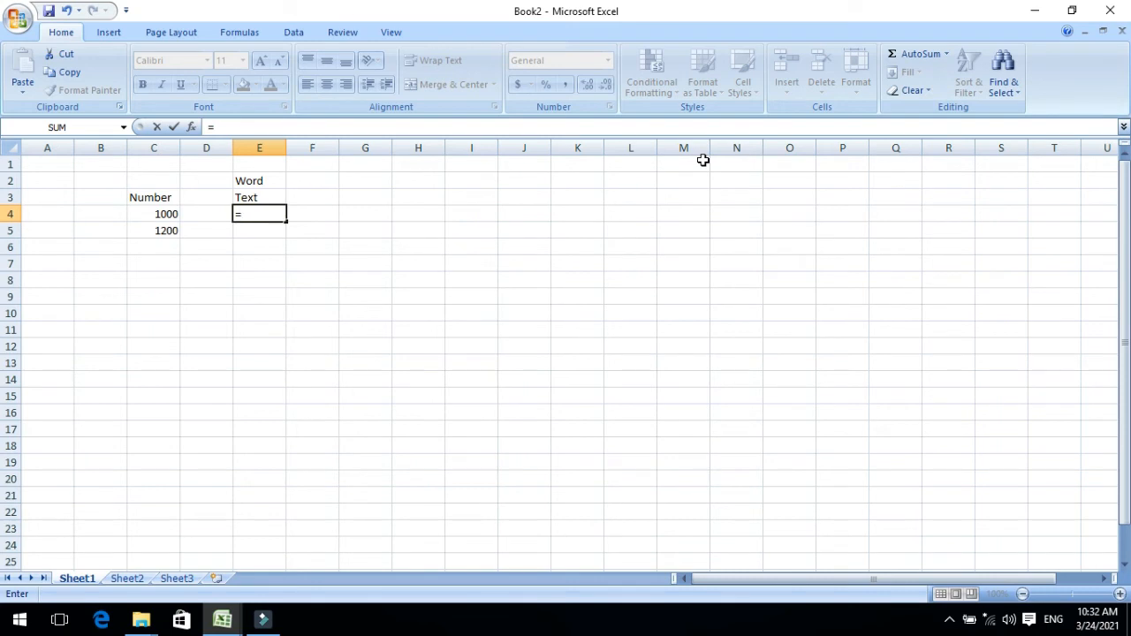
type("spellnumber(")
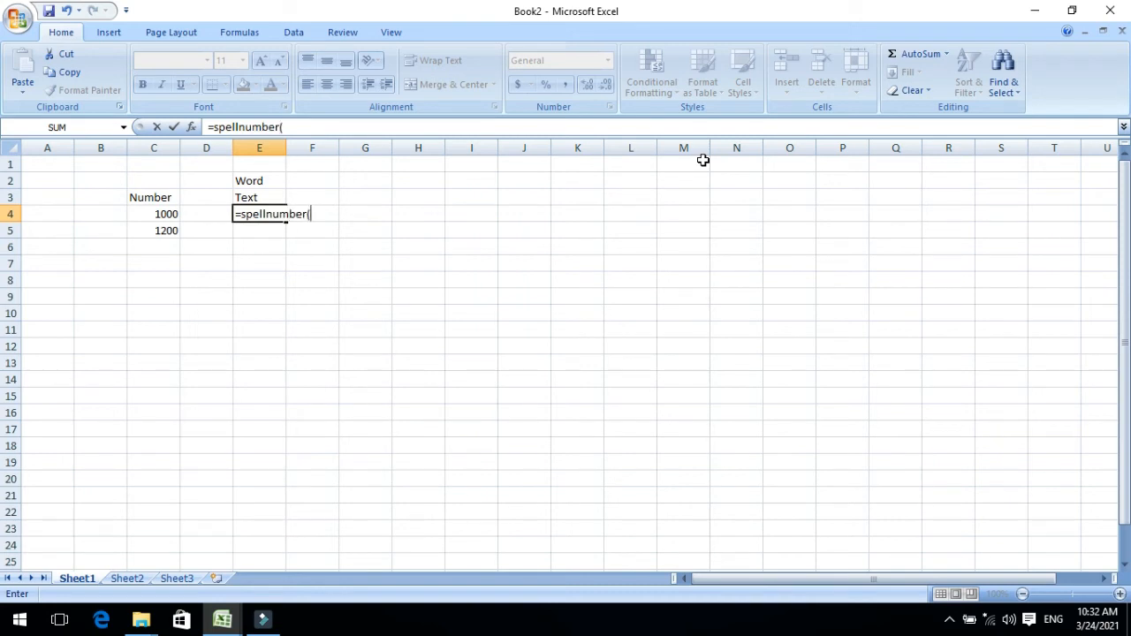
left_click(160, 214)
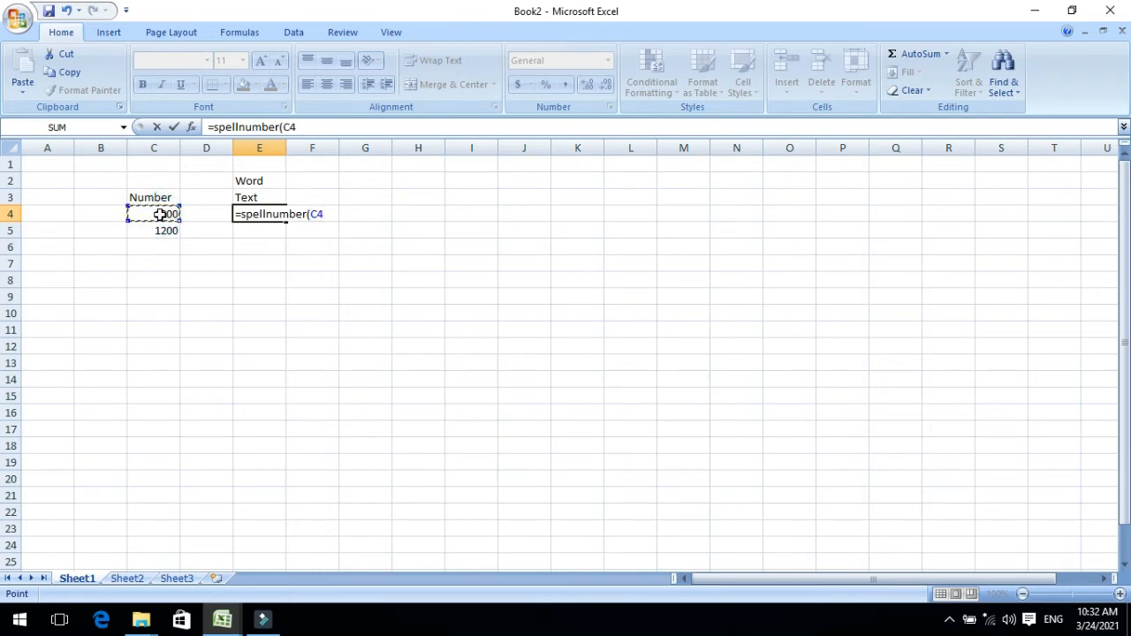
type(")")
key("Return")
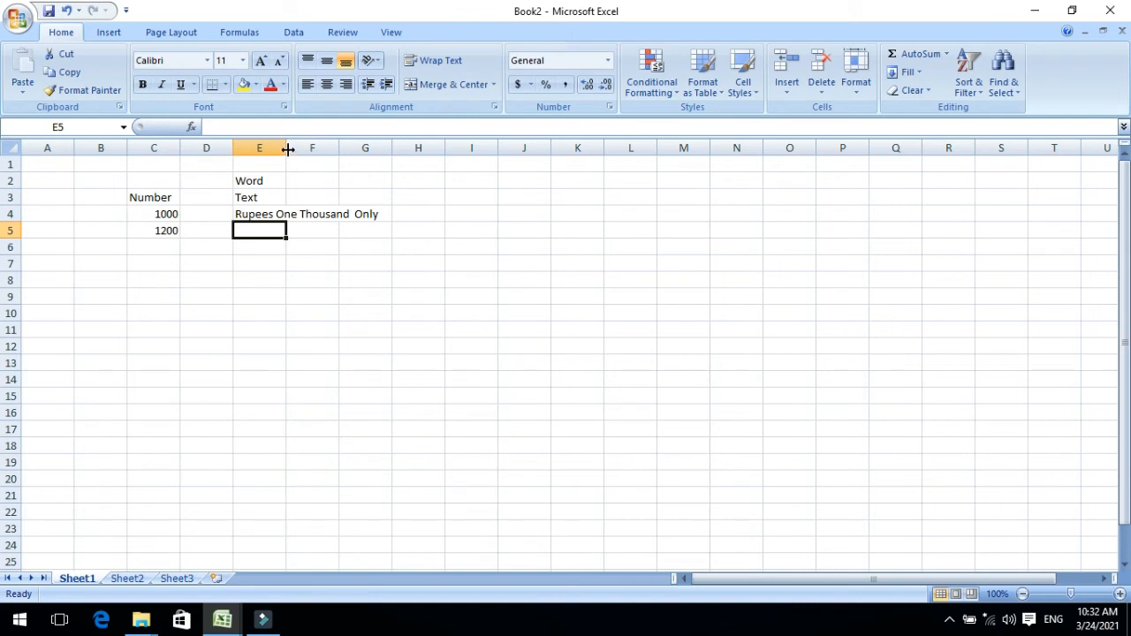
Widen column E to fit the spelled-out text and fill the E4 formula down to E14.
left_click_drag(287, 149, 403, 151)
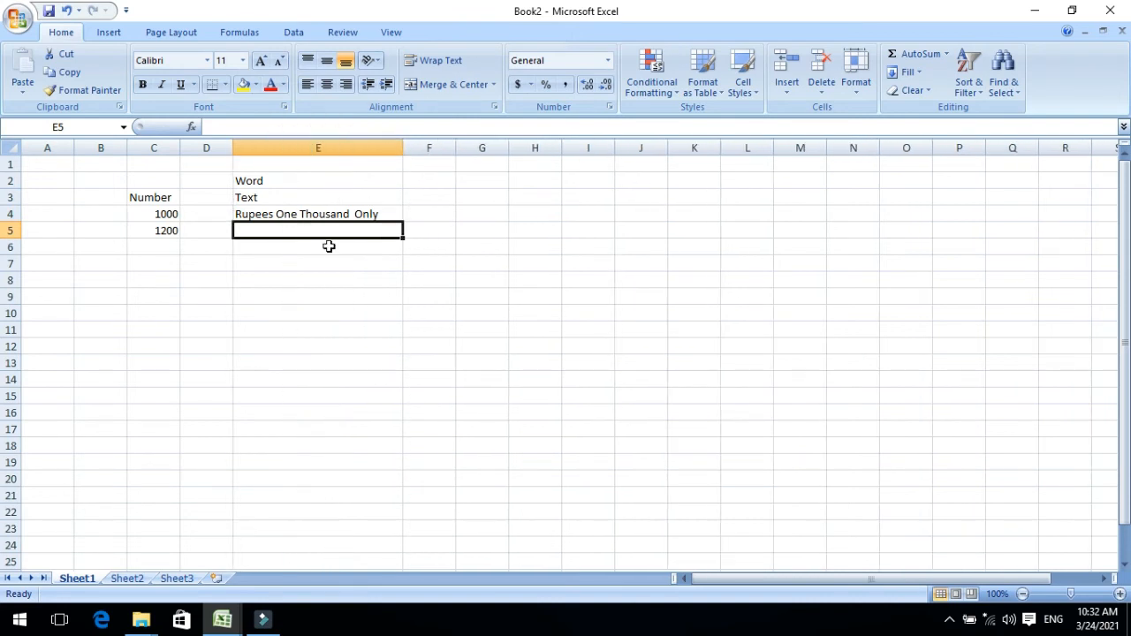
left_click(345, 216)
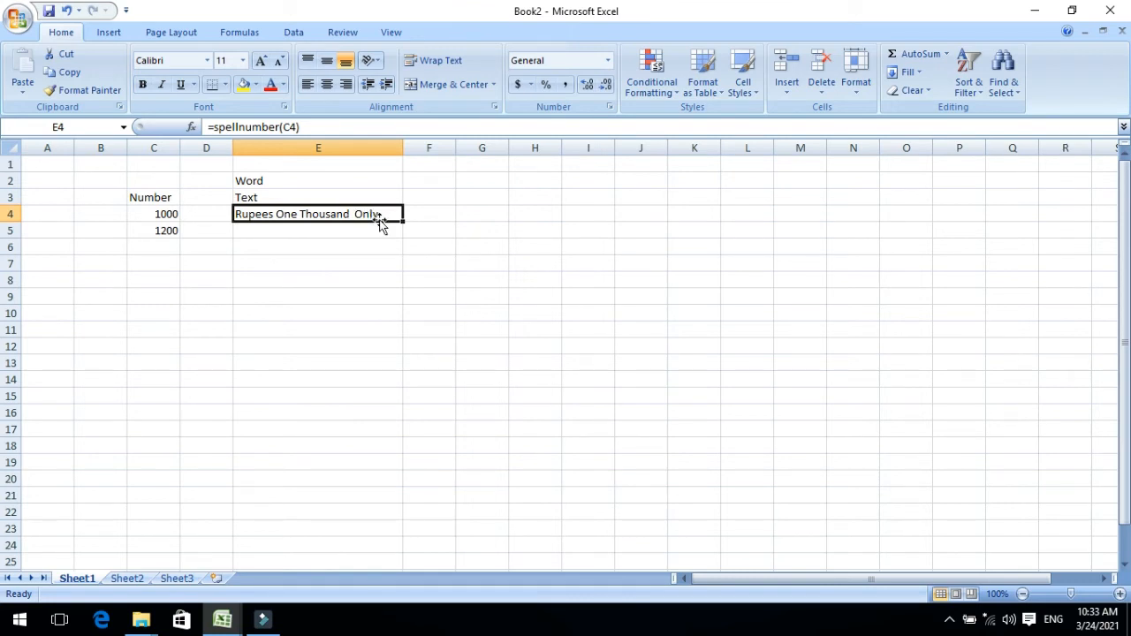
left_click_drag(400, 220, 387, 384)
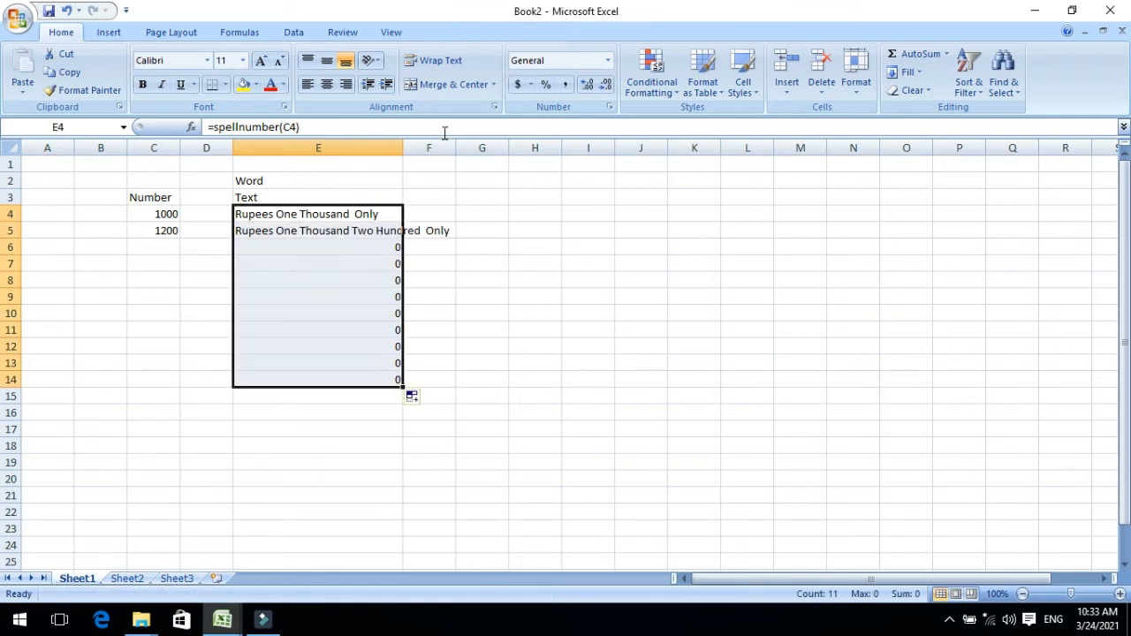
Autofit column E to its longest spelled-out text and select the number in C5 for comparison.
double_click(403, 138)
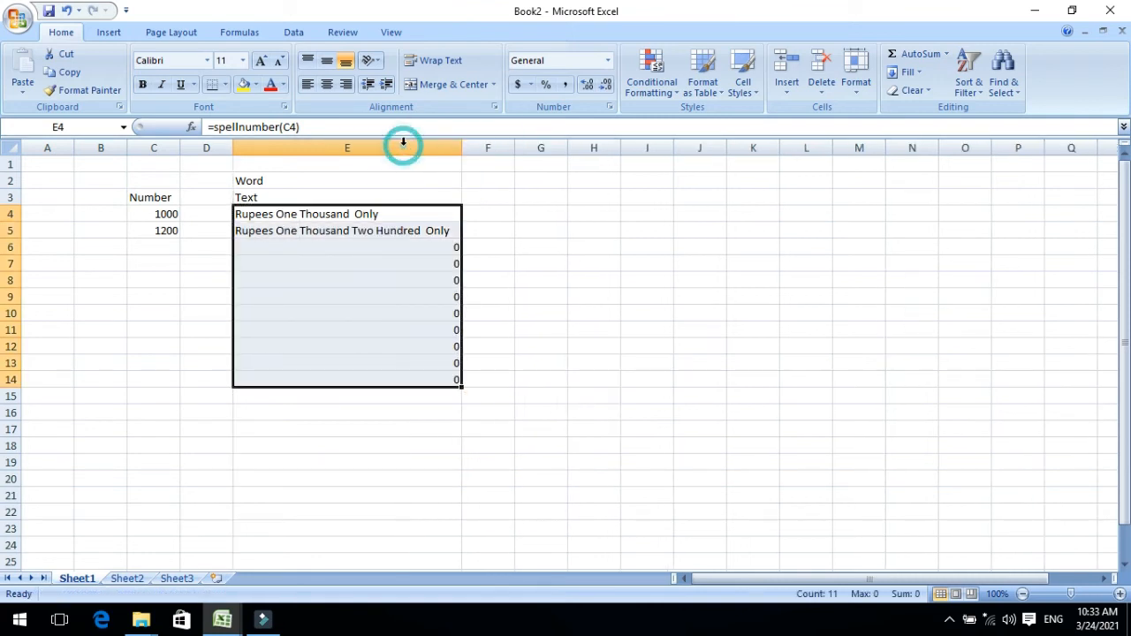
left_click(172, 245)
left_click(170, 231)
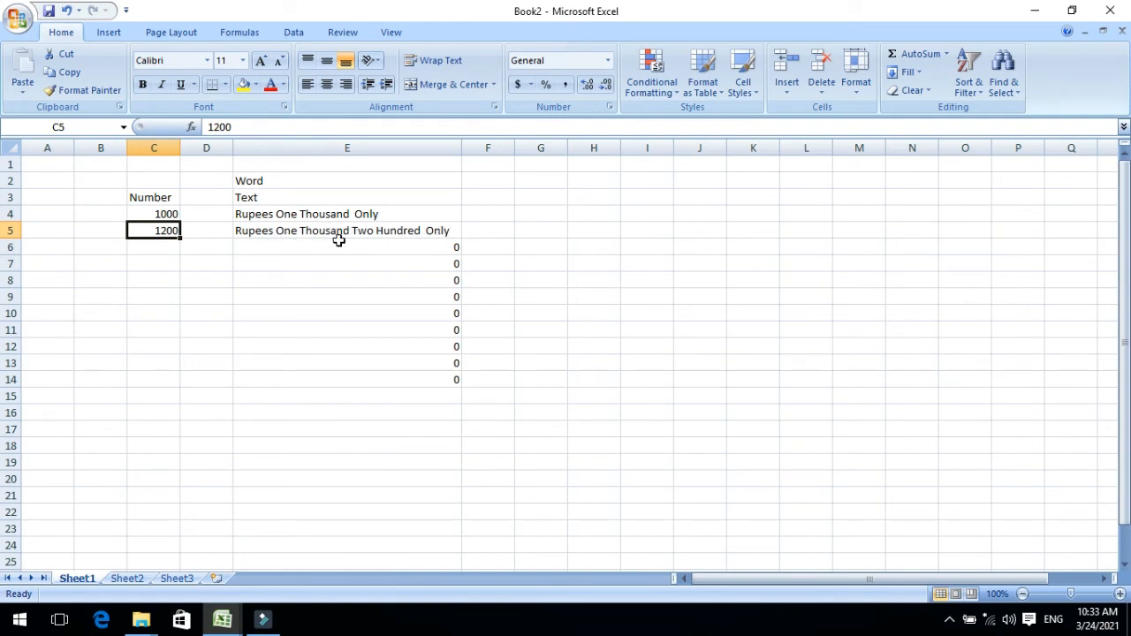
Enter the numbers 2, 300 and 289 in cells C6 to C8 of the Number column.
left_click(152, 253)
type("2")
key("Return")
type("300")
key("Return")
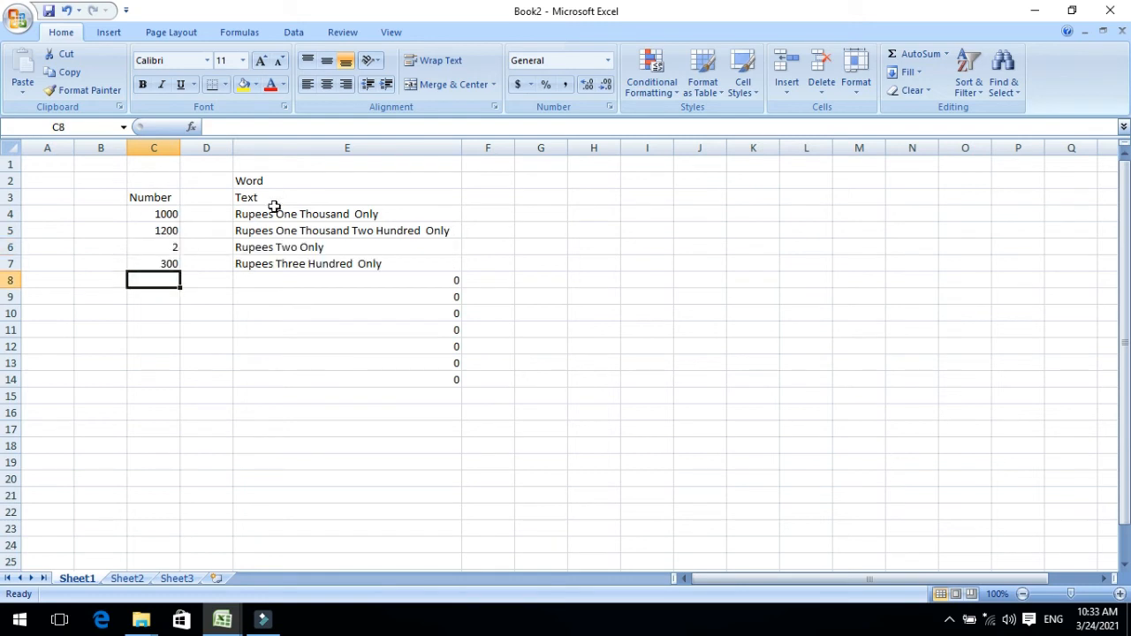
type("2")
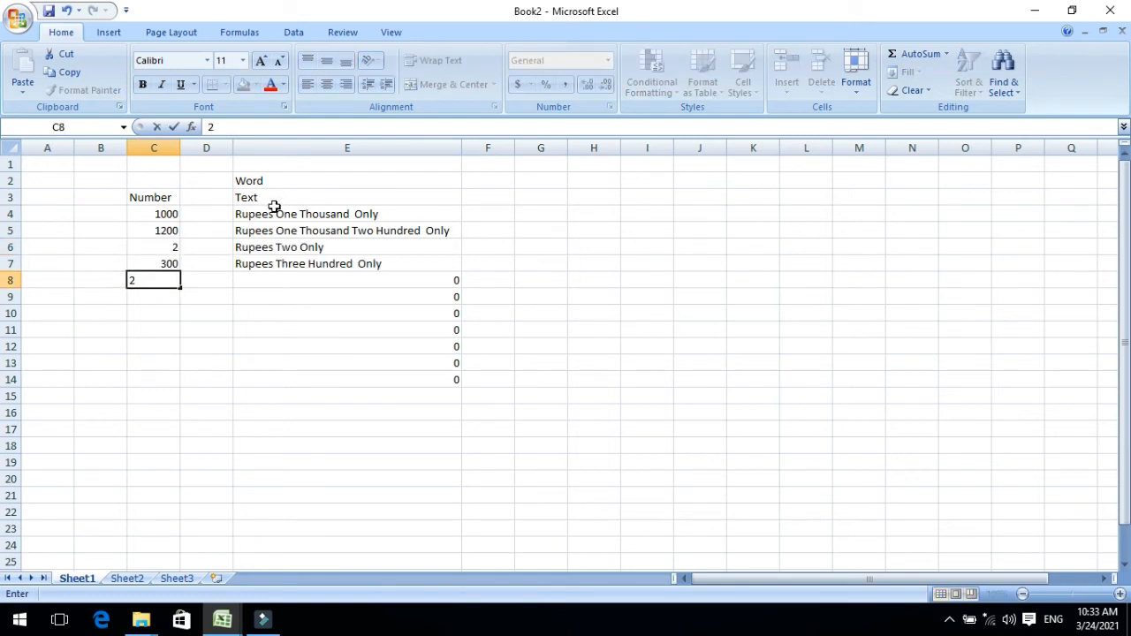
type("89")
key("Return")
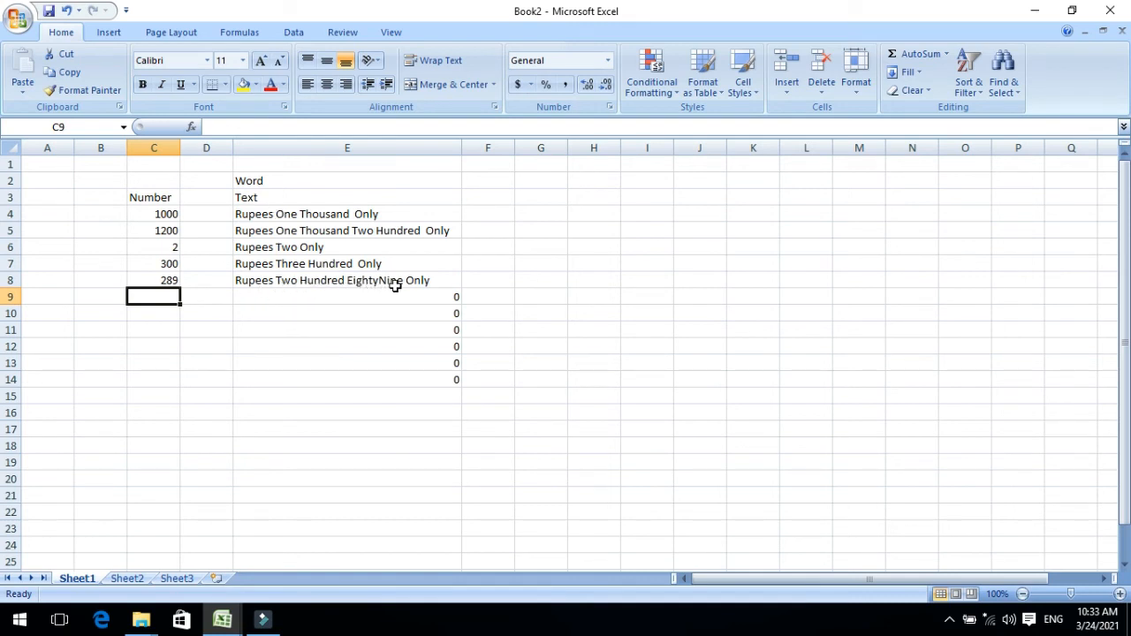
Fill cells C9 to C14 with the numbers 345, 345, 435, 345, 345 and 345.
type("34")
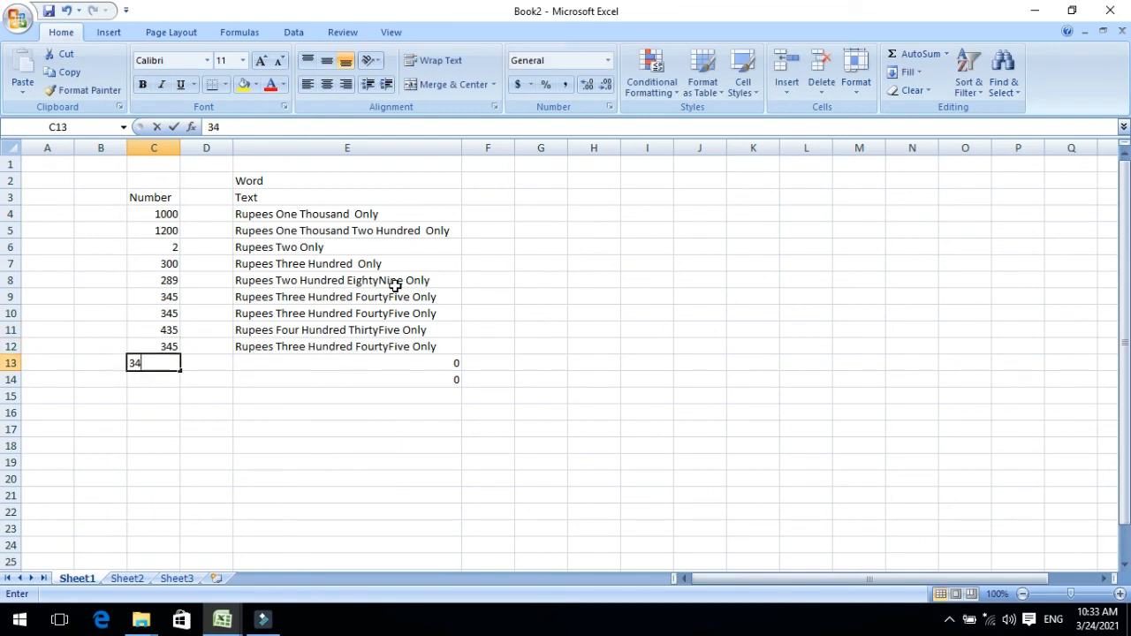
type("5 345 435 345 345 345")
key("Return")
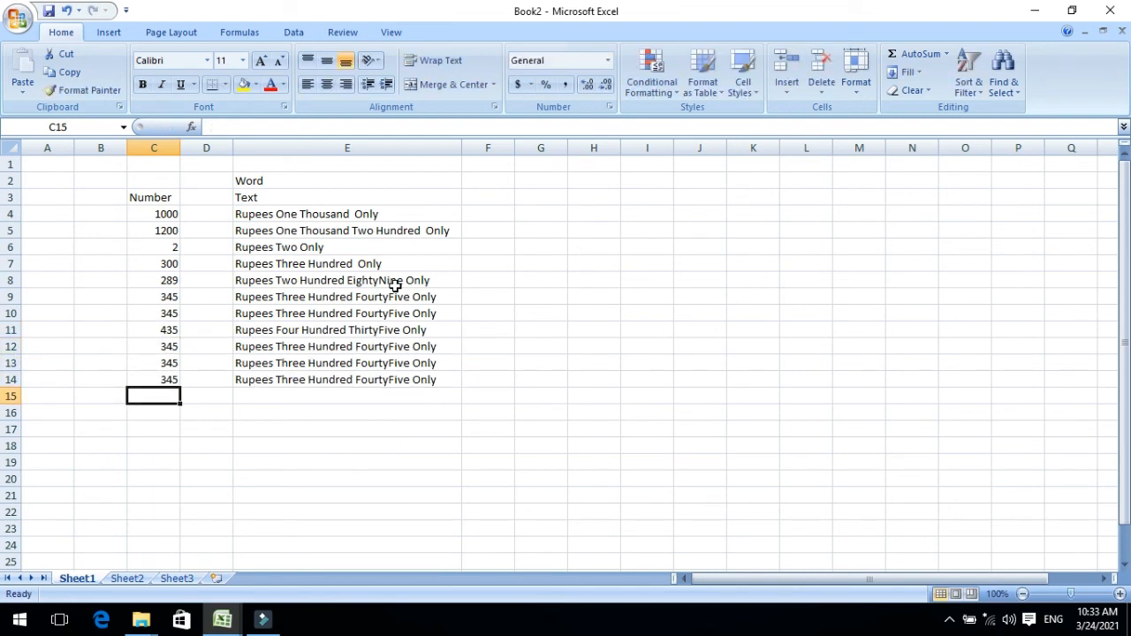
Replace the spellnumber formulas in E4:E14 with their values by copying the range and using Paste Special with Values in place.
left_click(269, 215)
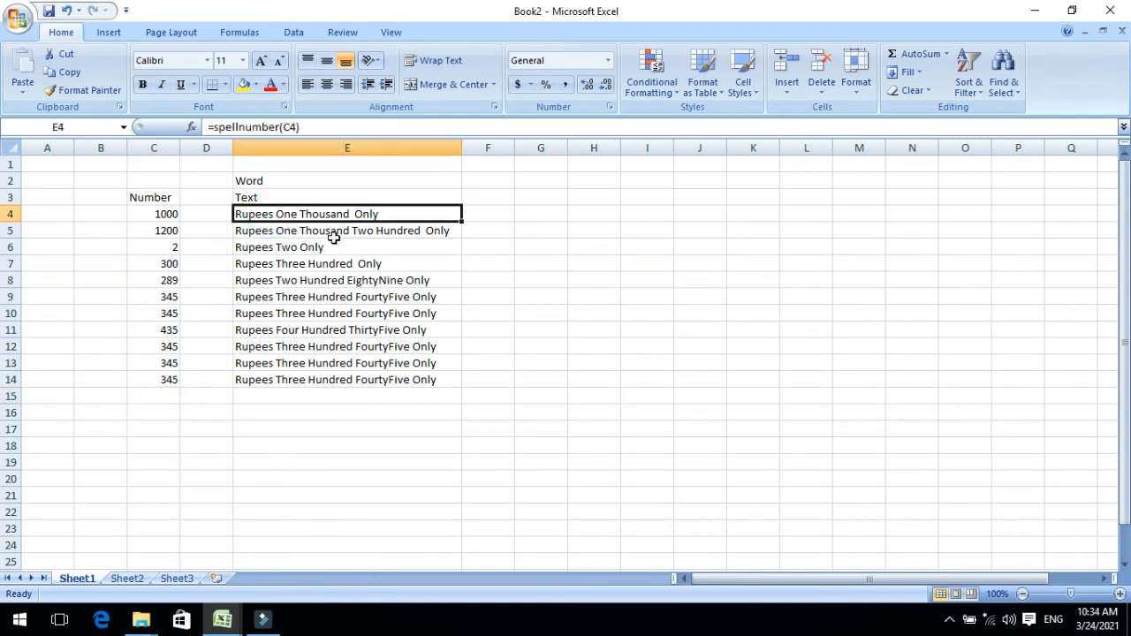
left_click_drag(304, 214, 304, 375)
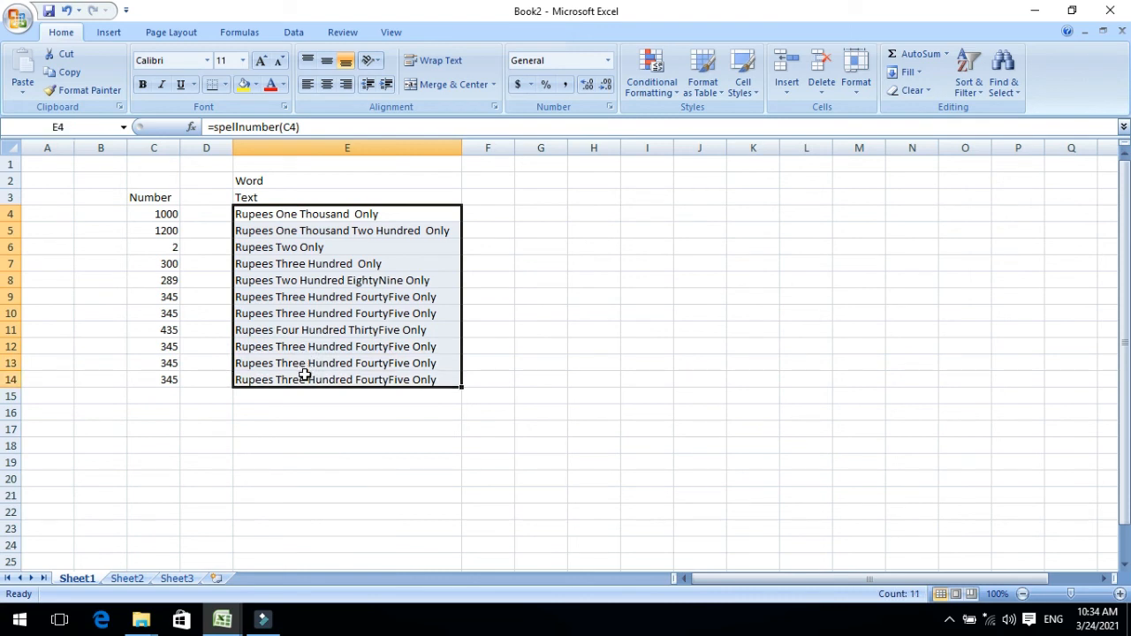
key("ctrl+c")
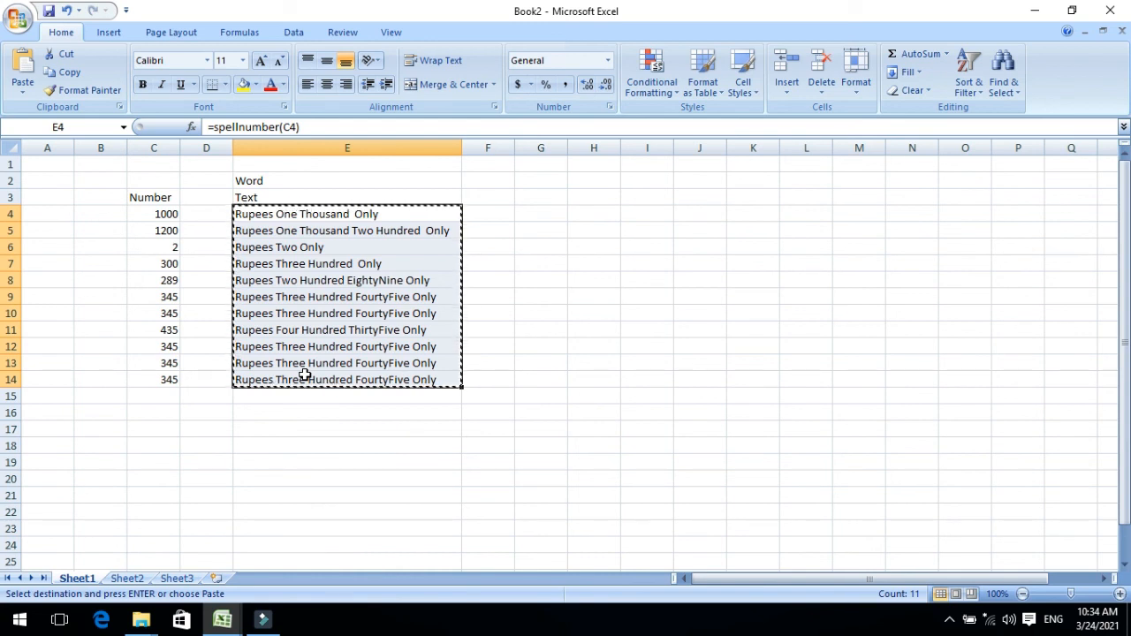
key("alt+e")
key("s")
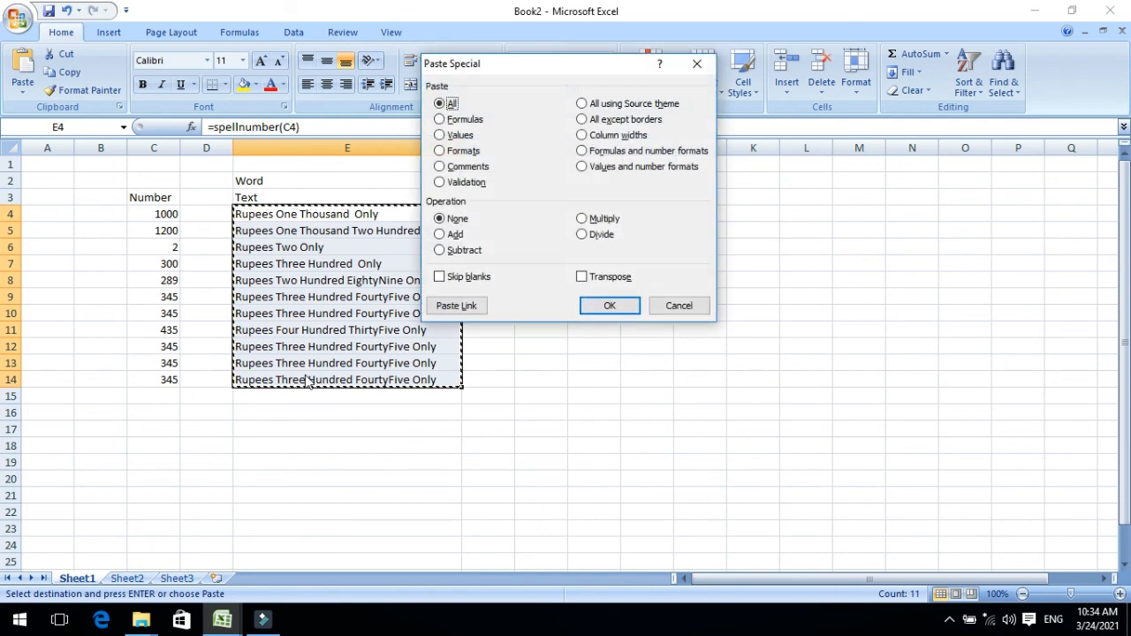
key("v")
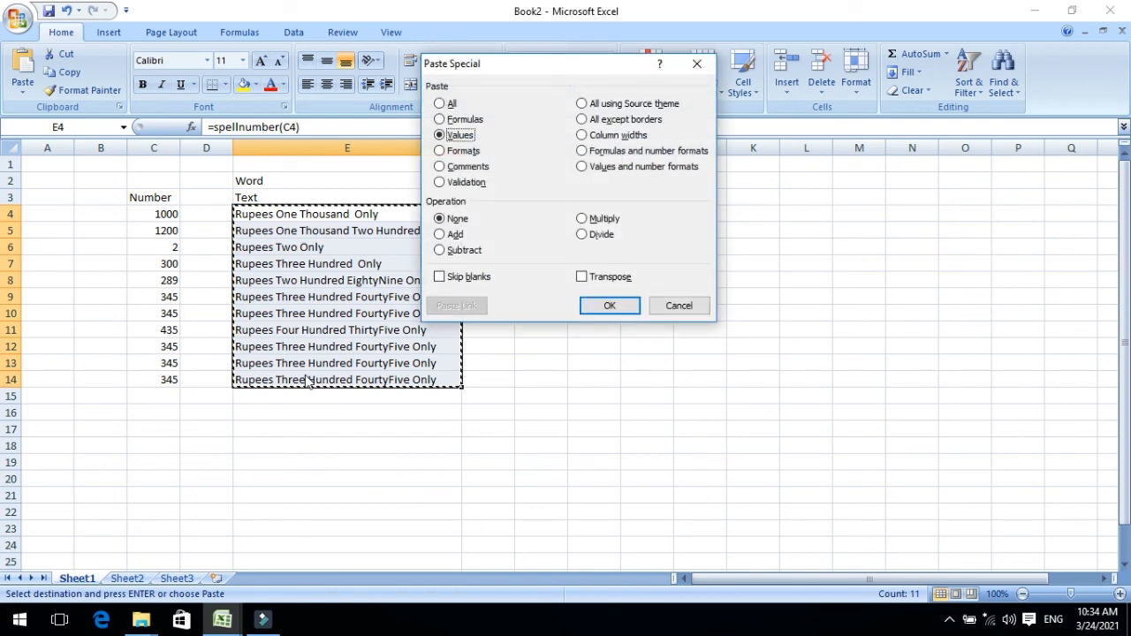
key("Return")
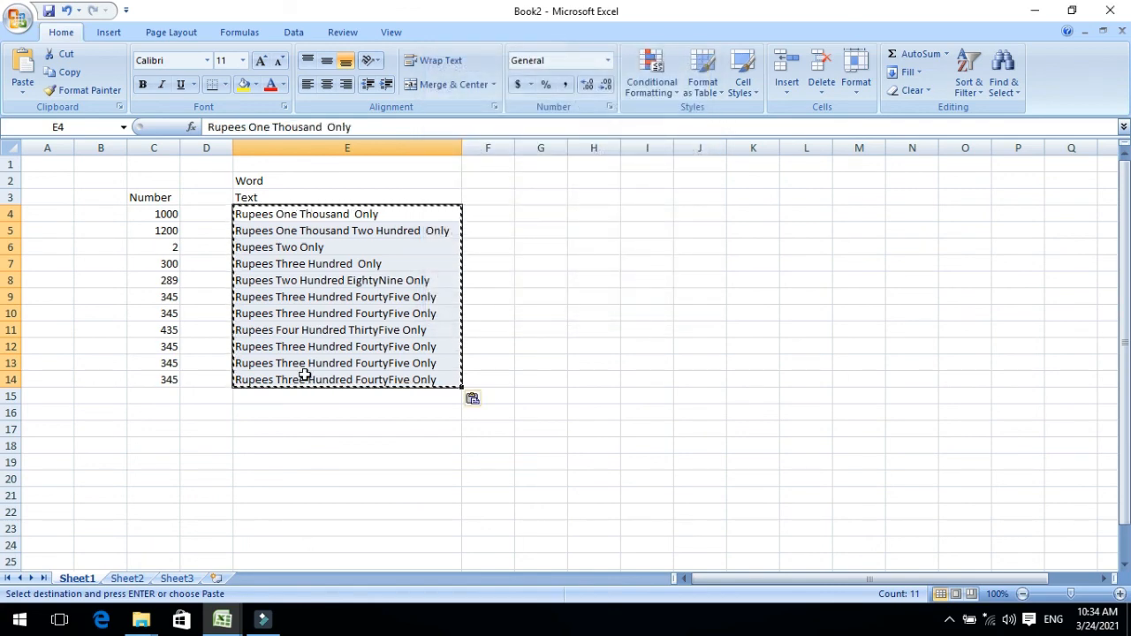
key("Escape")
Examine the contents of cells E6 through E14 one by one to check whether they hold text or formulas.
left_click(301, 248)
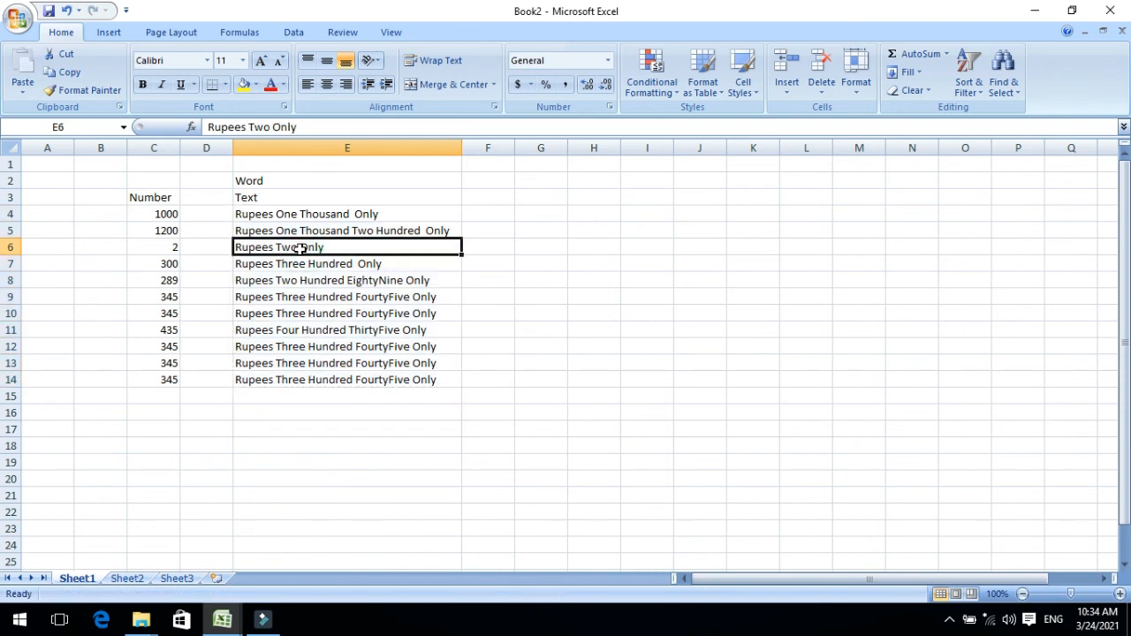
key("Down")
key("Down")
key("Down")
key("Down")
key("Down")
key("Down")
key("Down")
key("Down")
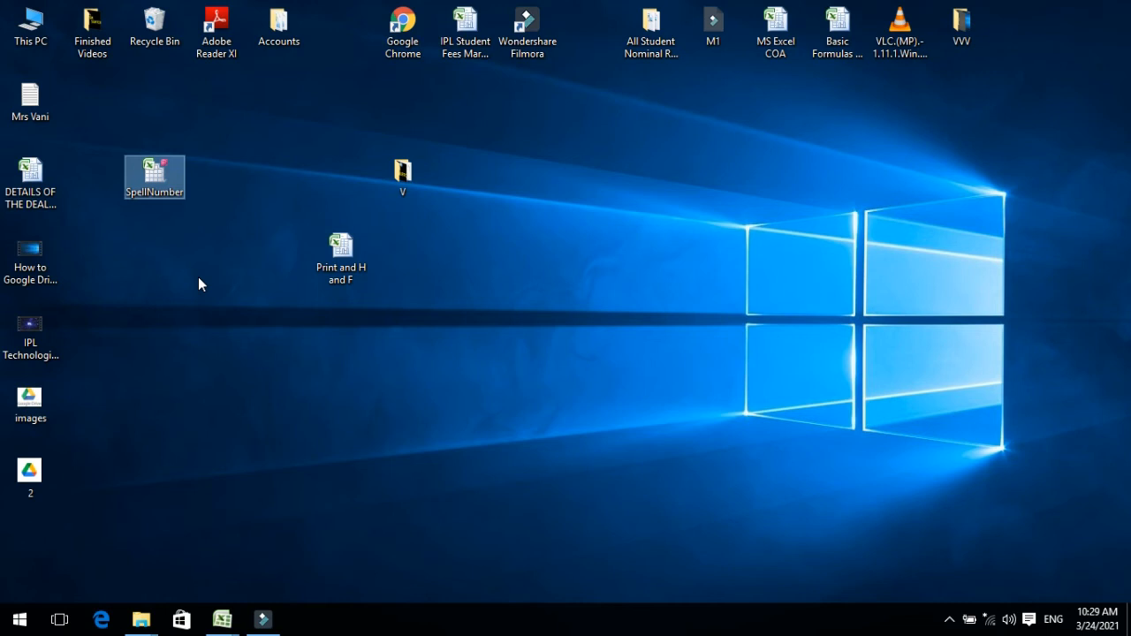
left_click(223, 273)
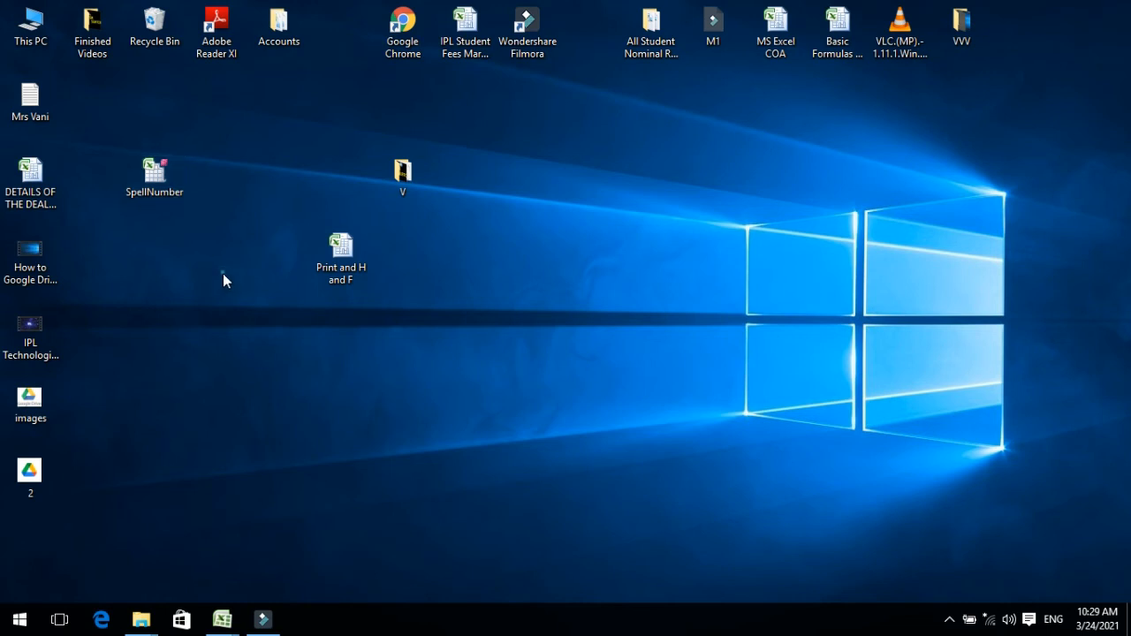
mouse_move(223, 621)
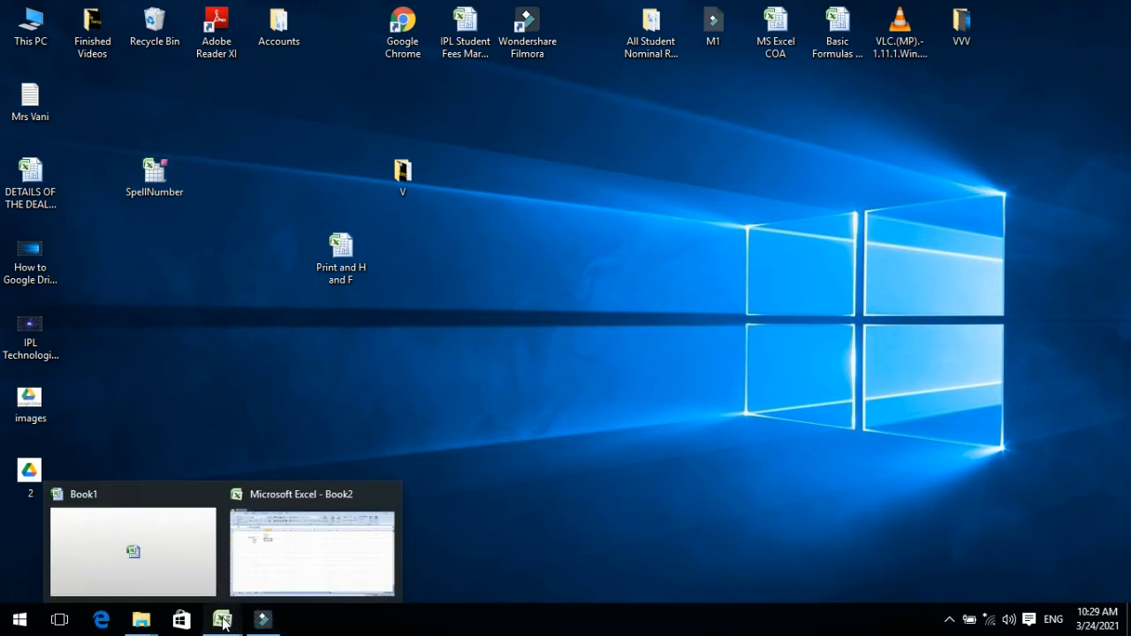